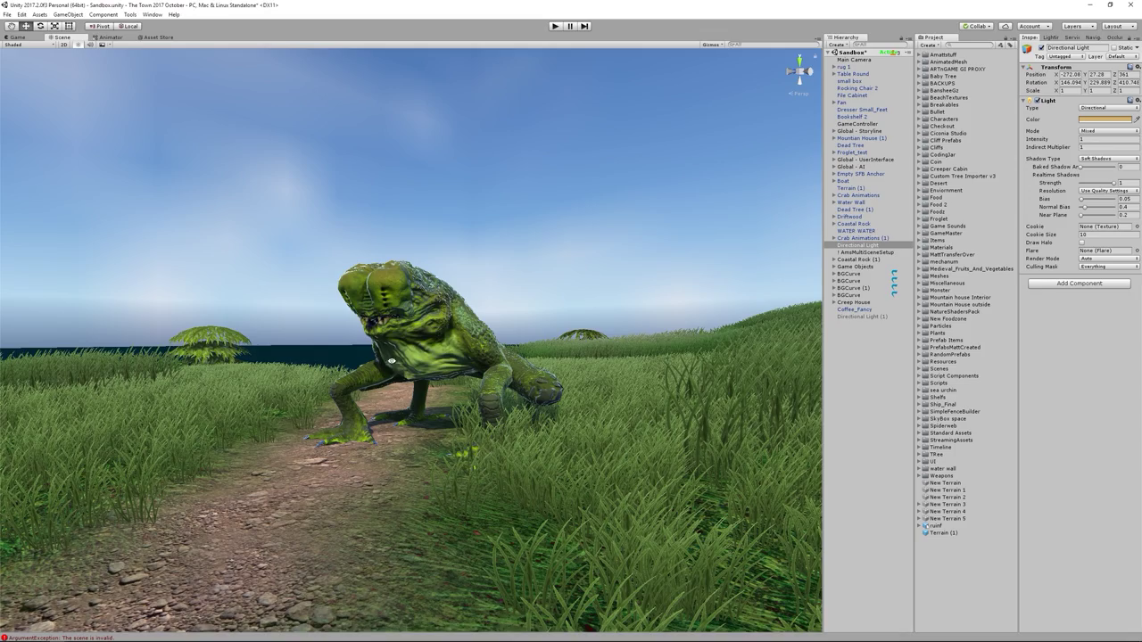
# Examine the frog creature on the path from several sides and run a brief playtest of the scene
pyautogui.keyDown('alt'); pyautogui.moveTo(372, 360); pyautogui.dragTo(365, 363); pyautogui.keyUp('alt')
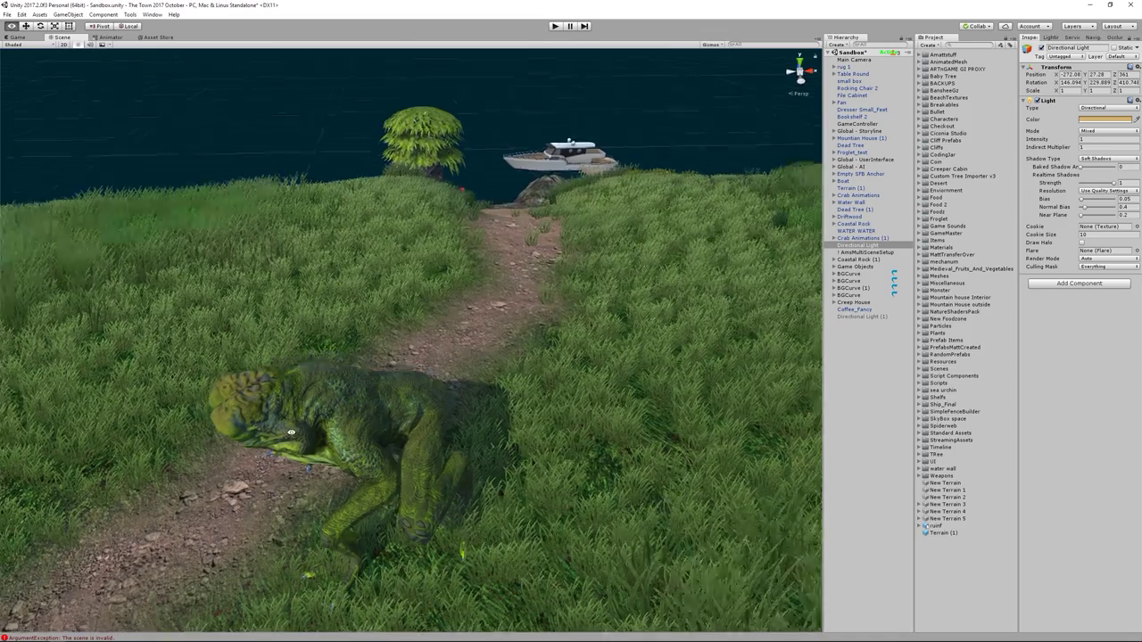
pyautogui.keyDown('alt'); pyautogui.moveTo(409, 347); pyautogui.dragTo(219, 443); pyautogui.keyUp('alt')
pyautogui.moveTo(220, 443); pyautogui.dragTo(536, 319, button='right')
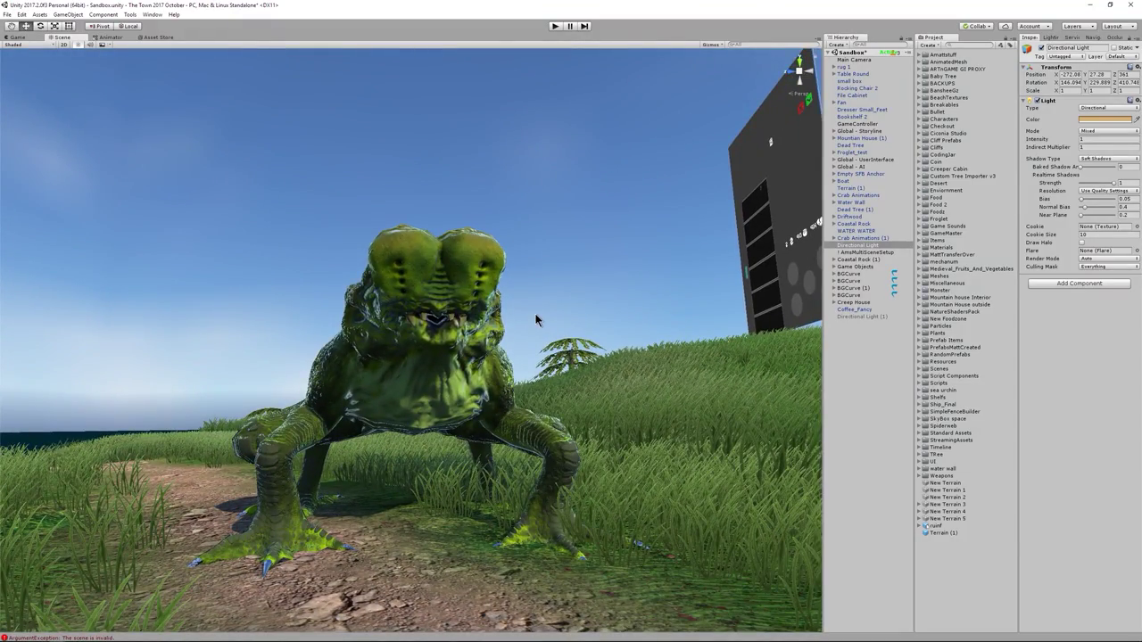
pyautogui.scroll(-1, 496, 259)
pyautogui.keyDown('alt'); pyautogui.moveTo(497, 260); pyautogui.dragTo(345, 314); pyautogui.keyUp('alt')
pyautogui.moveTo(344, 314); pyautogui.dragTo(347, 315, button='right')
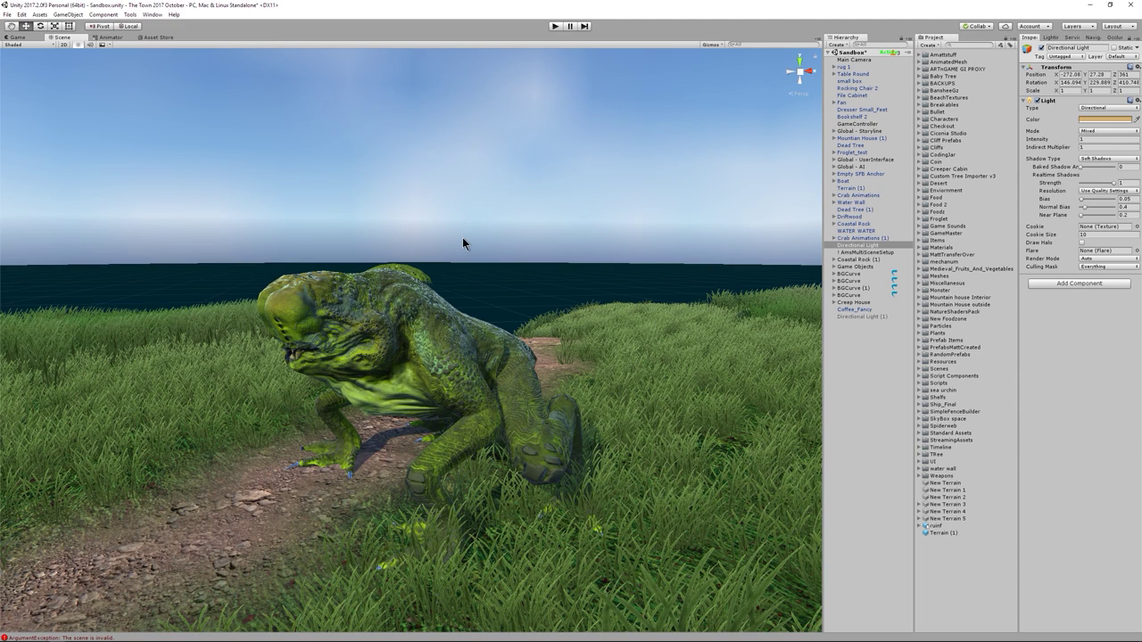
pyautogui.click(553, 26)
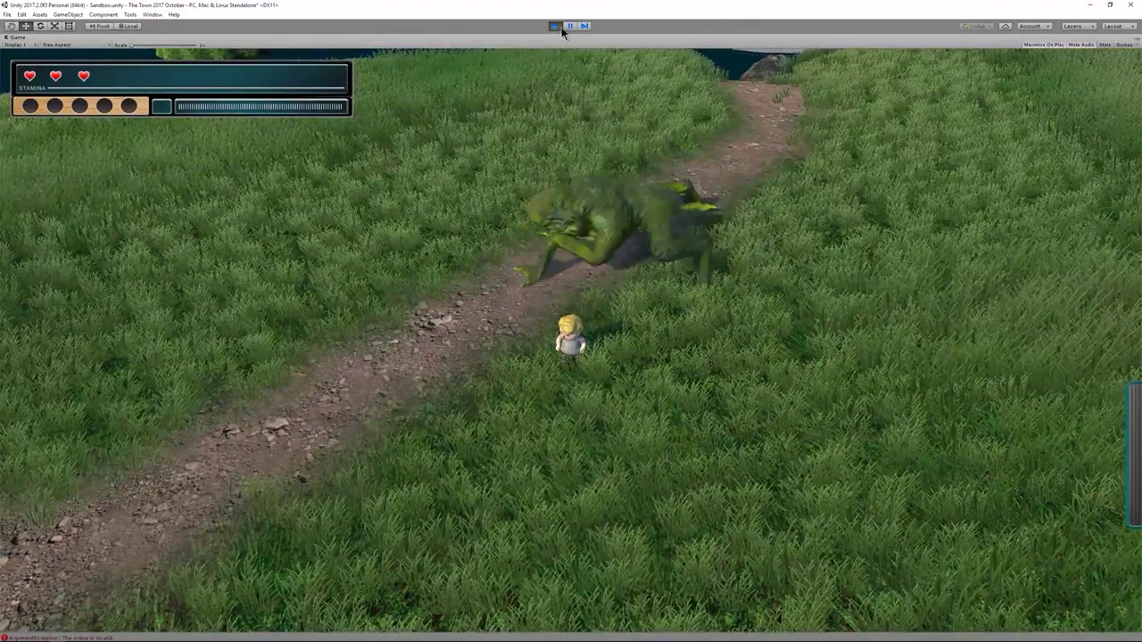
pyautogui.click(556, 26)
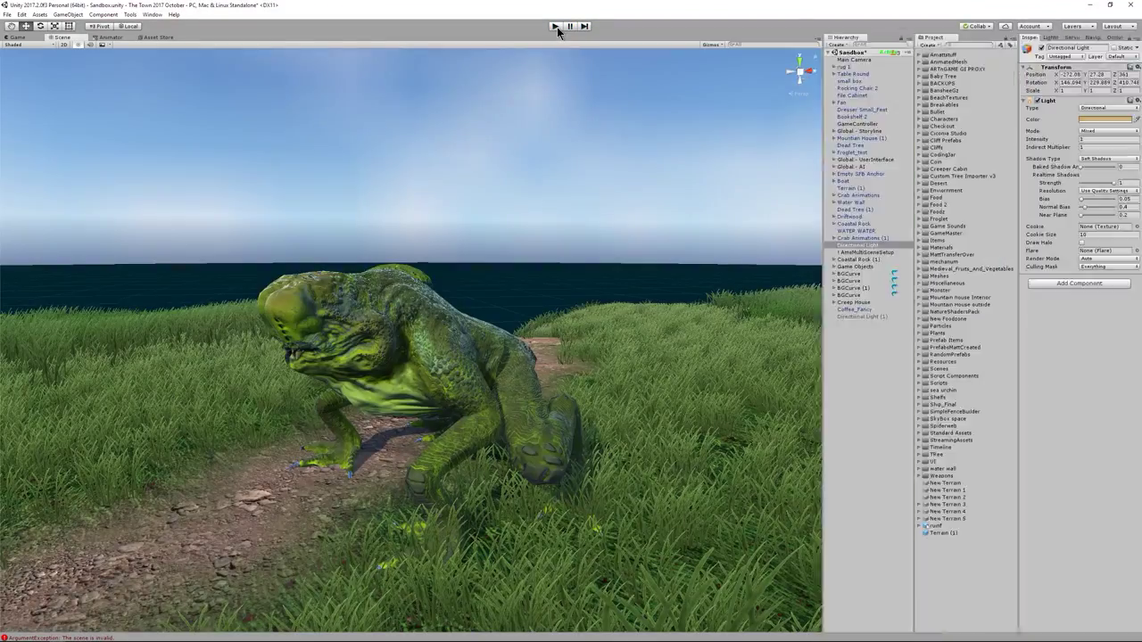
# Select the Froglet_test creature and expand its hierarchy through joint1 and joint2
pyautogui.click(336, 330)
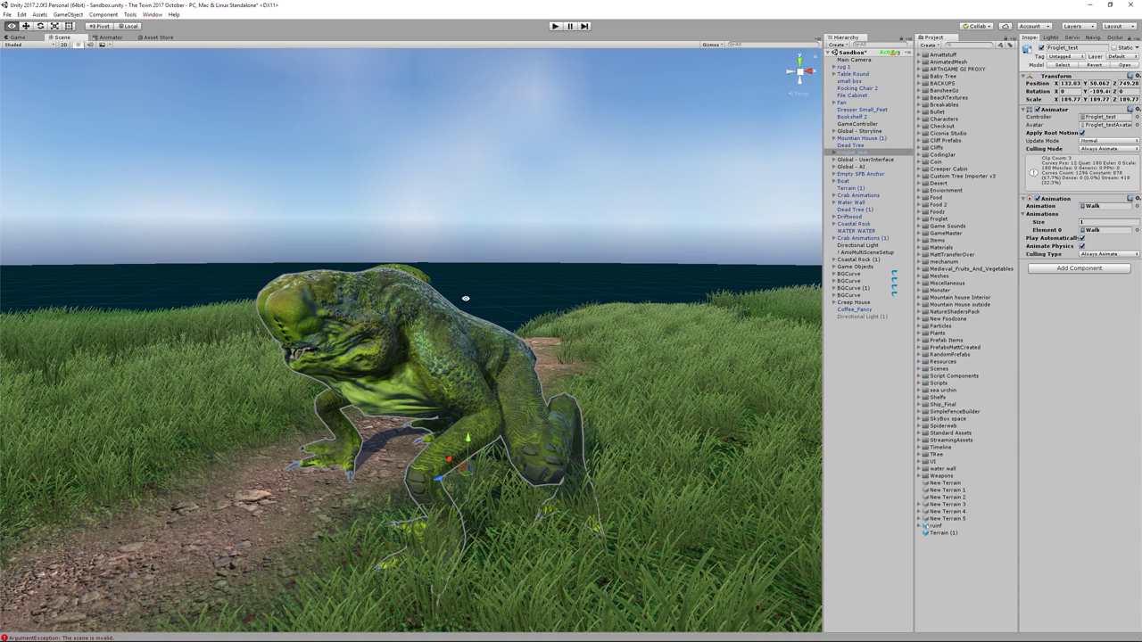
pyautogui.click(835, 153)
pyautogui.click(834, 154)
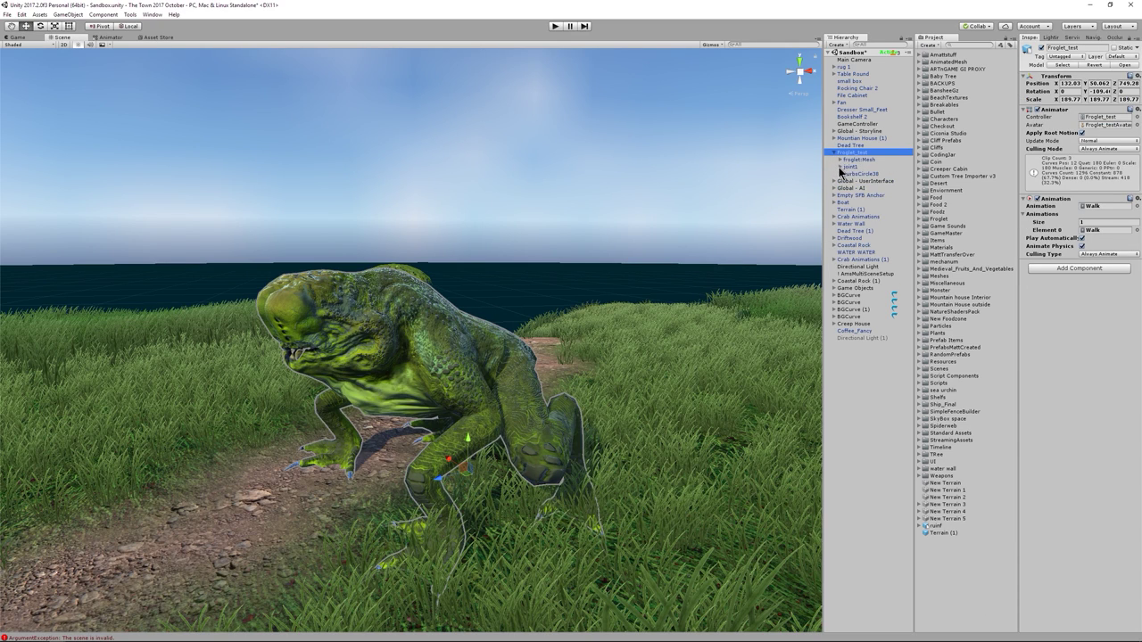
pyautogui.click(840, 167)
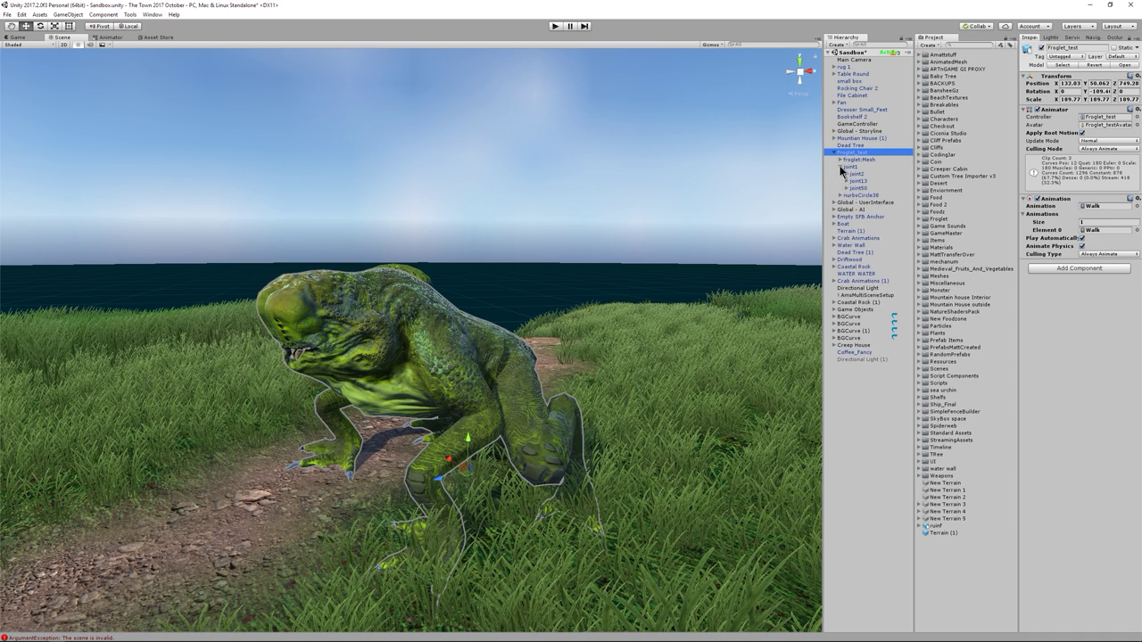
pyautogui.click(846, 174)
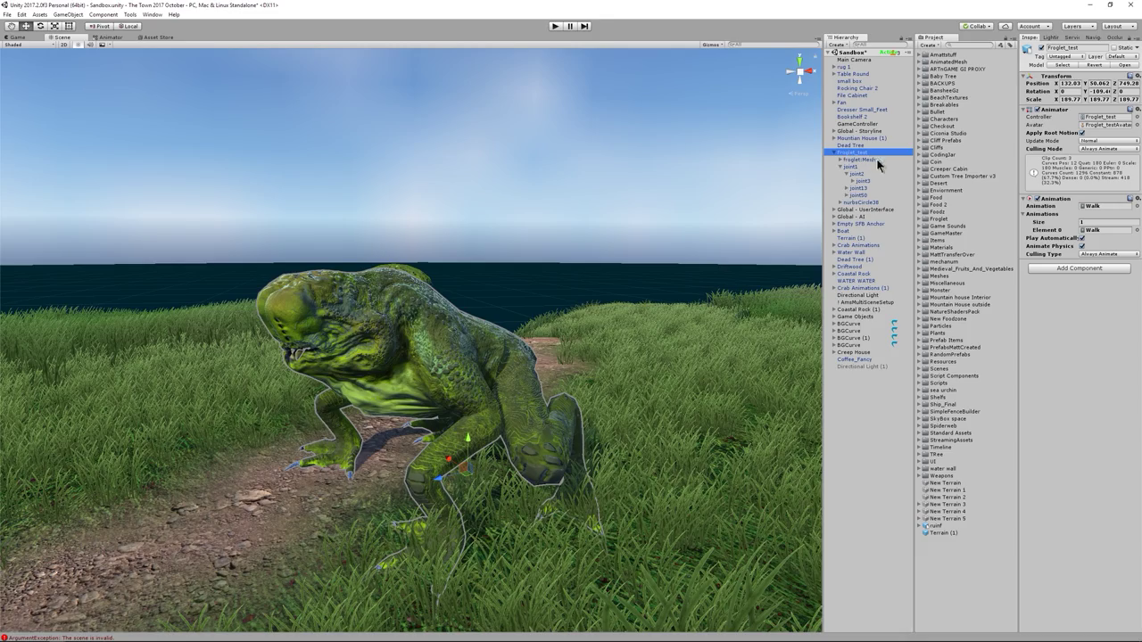
# Add a Box Collider component to joint1 of the Froglet_test creature
pyautogui.click(852, 167)
pyautogui.keyDown('alt'); pyautogui.moveTo(624, 288); pyautogui.dragTo(509, 312); pyautogui.keyUp('alt')
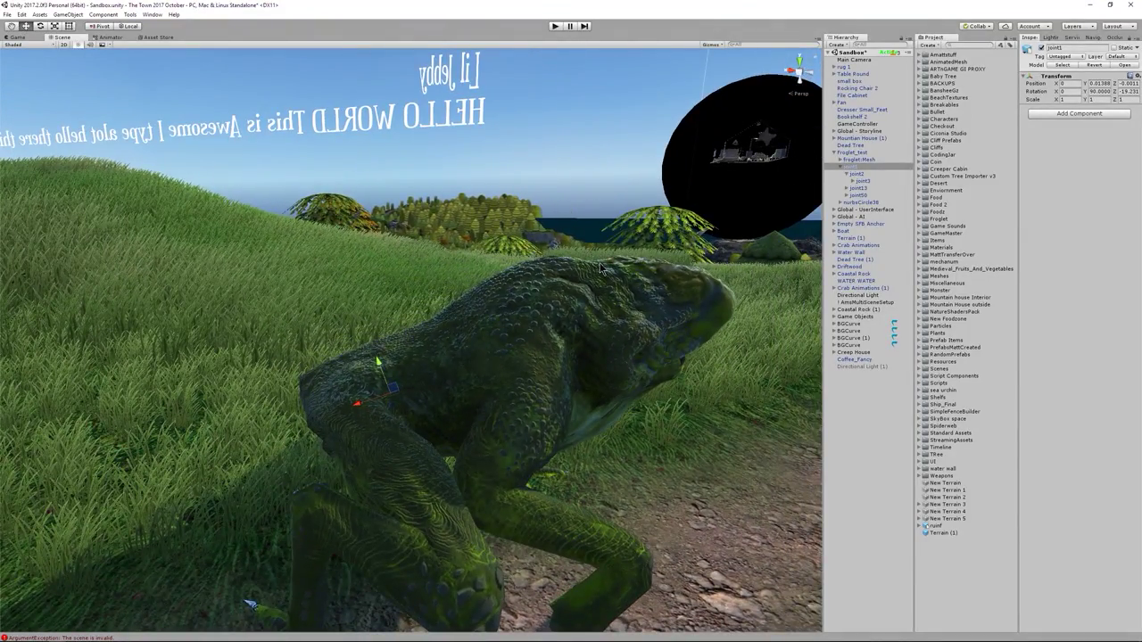
pyautogui.keyDown('alt'); pyautogui.moveTo(407, 356); pyautogui.dragTo(645, 377); pyautogui.keyUp('alt')
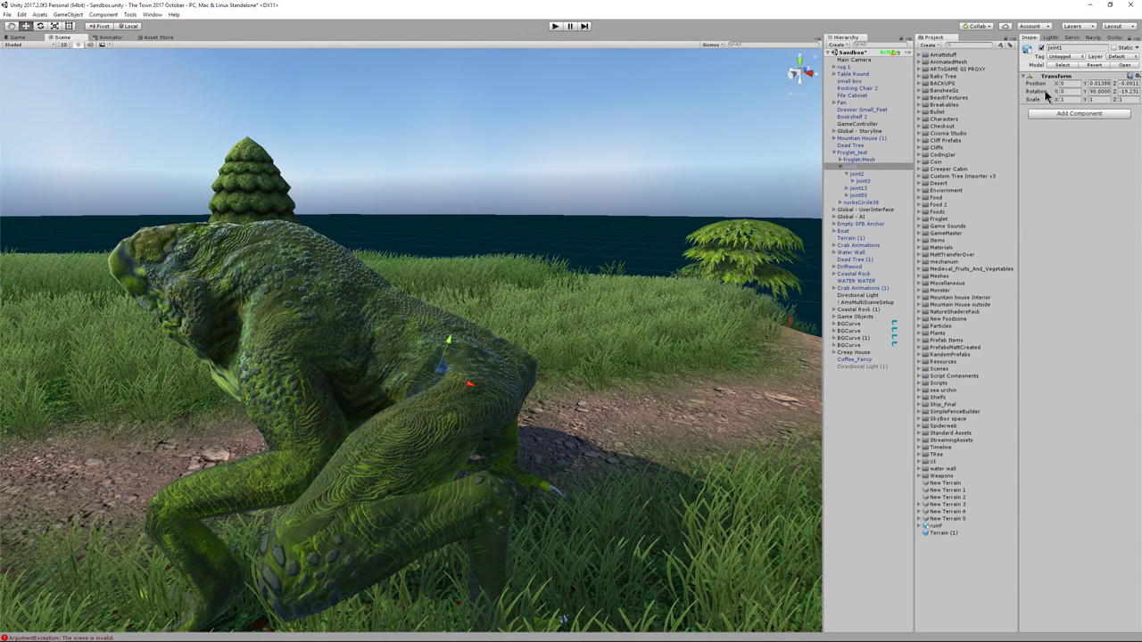
pyautogui.click(1068, 115)
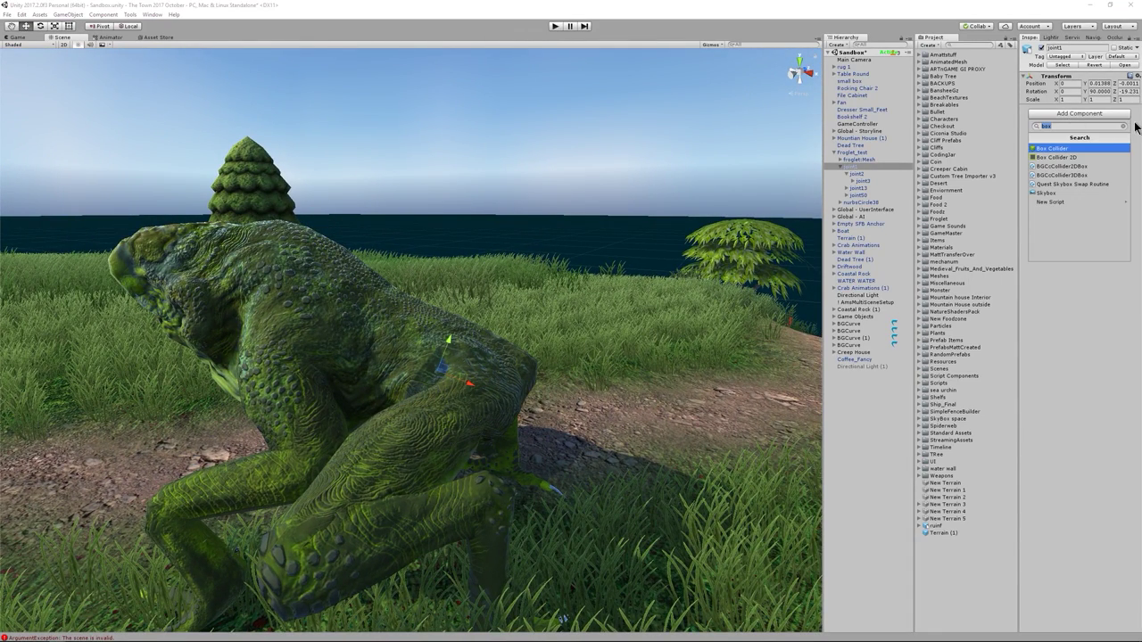
pyautogui.press('Return')
# Set the size of joint1's Box Collider to 0.01 on the X, Y and Z axes
pyautogui.click(1056, 169)
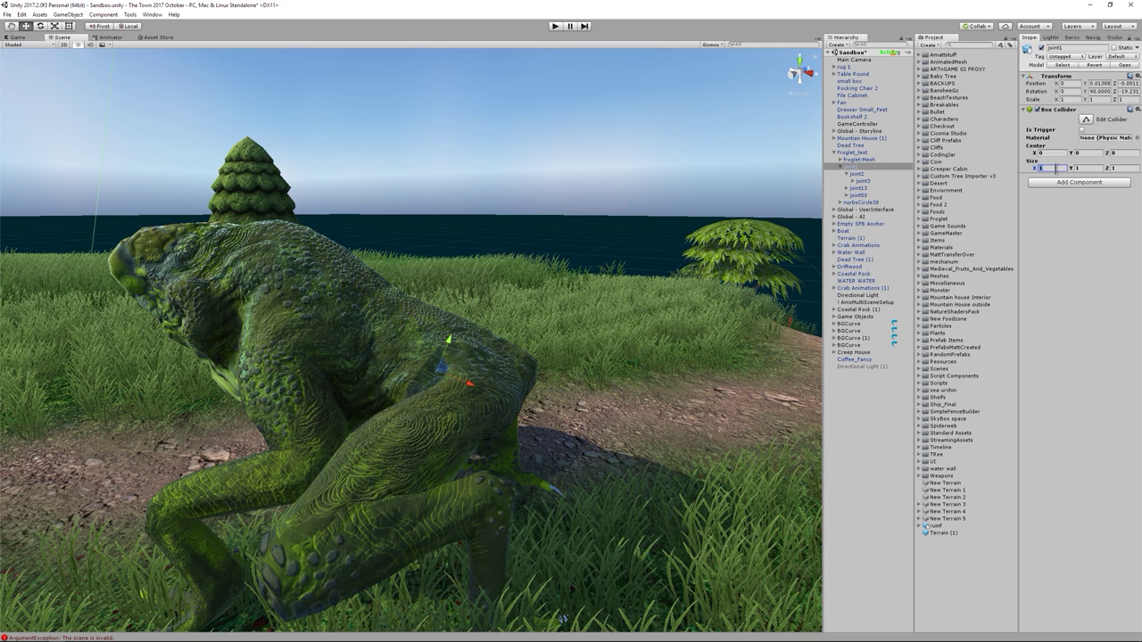
pyautogui.write('2')
pyautogui.write('1')
pyautogui.click(1082, 169)
pyautogui.write('2.01')
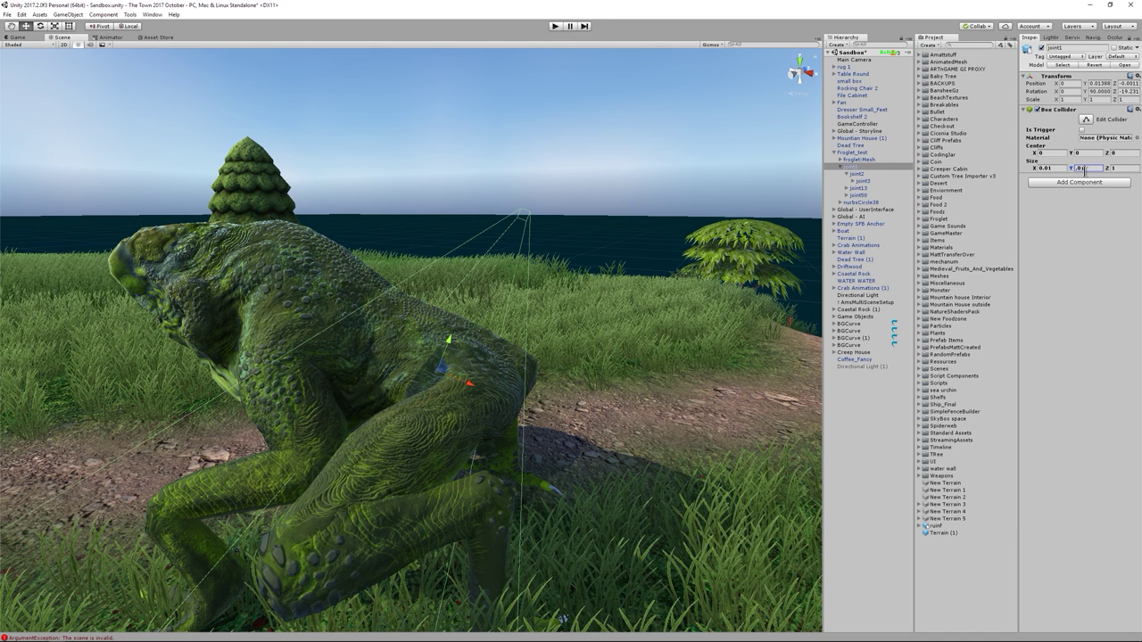
pyautogui.click(1128, 168)
pyautogui.write('.01')
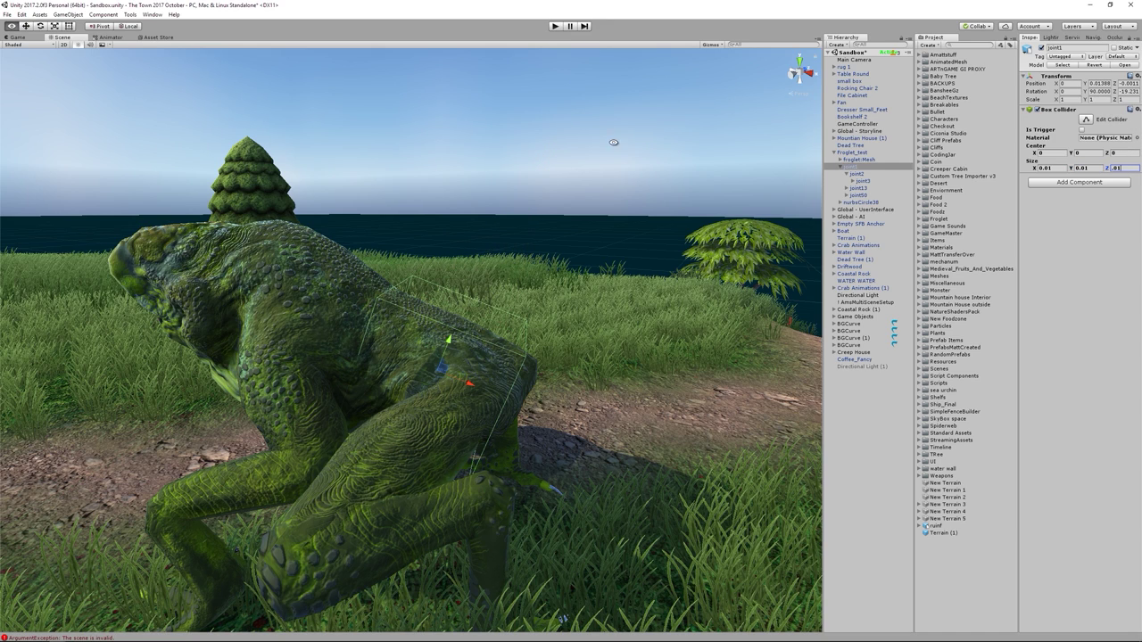
# Edit joint1's Box Collider shape in the scene, reducing its Y size to about 0.0062 to fit the body
pyautogui.keyDown('alt'); pyautogui.moveTo(470, 303); pyautogui.dragTo(370, 238); pyautogui.keyUp('alt')
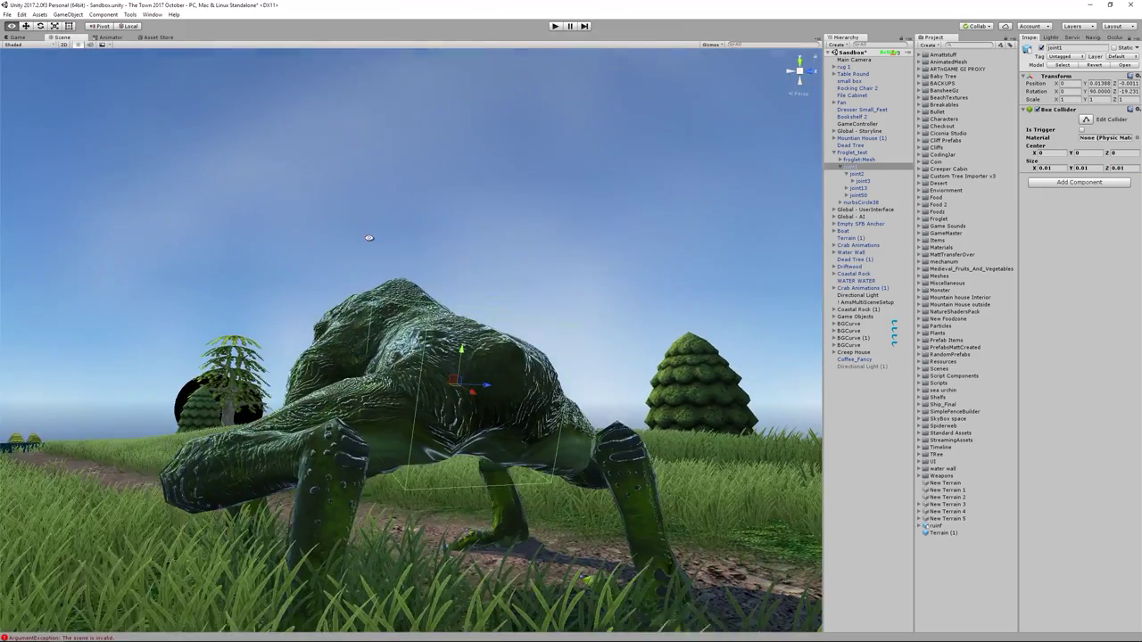
pyautogui.click(1085, 120)
pyautogui.keyDown('alt'); pyautogui.moveTo(462, 263); pyautogui.dragTo(505, 341); pyautogui.keyUp('alt')
pyautogui.press('w')
pyautogui.click(1085, 120)
pyautogui.moveTo(471, 323); pyautogui.dragTo(493, 170)
pyautogui.keyDown('alt'); pyautogui.moveTo(474, 438); pyautogui.dragTo(455, 421); pyautogui.keyUp('alt')
pyautogui.keyDown('alt'); pyautogui.moveTo(455, 421); pyautogui.dragTo(357, 459); pyautogui.keyUp('alt')
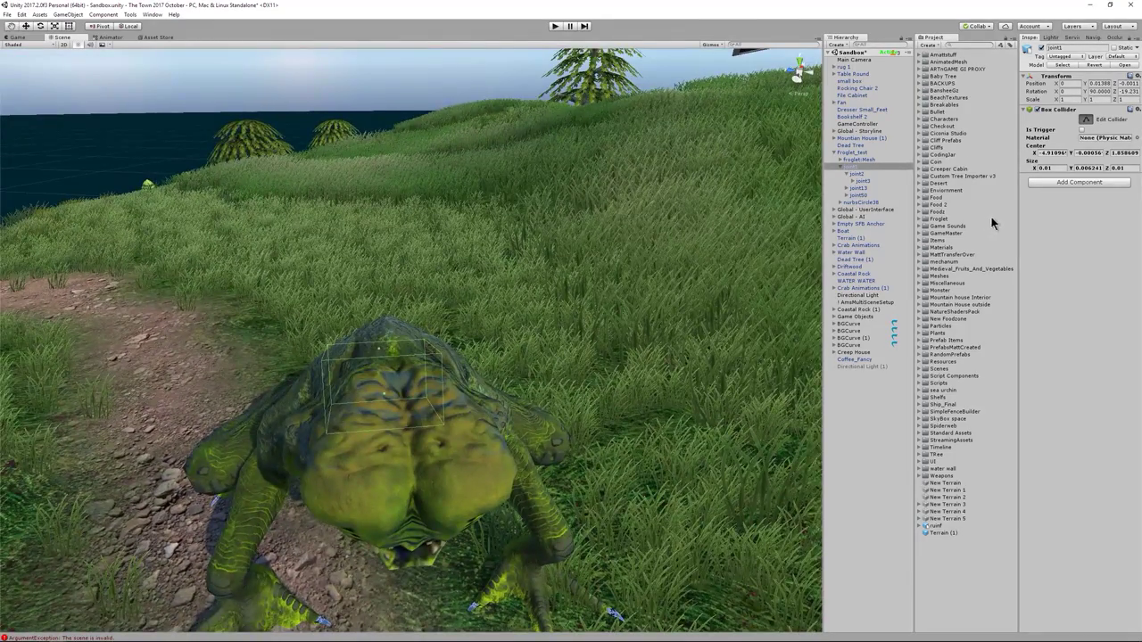
# Add a Character Joint component to joint1
pyautogui.click(1058, 183)
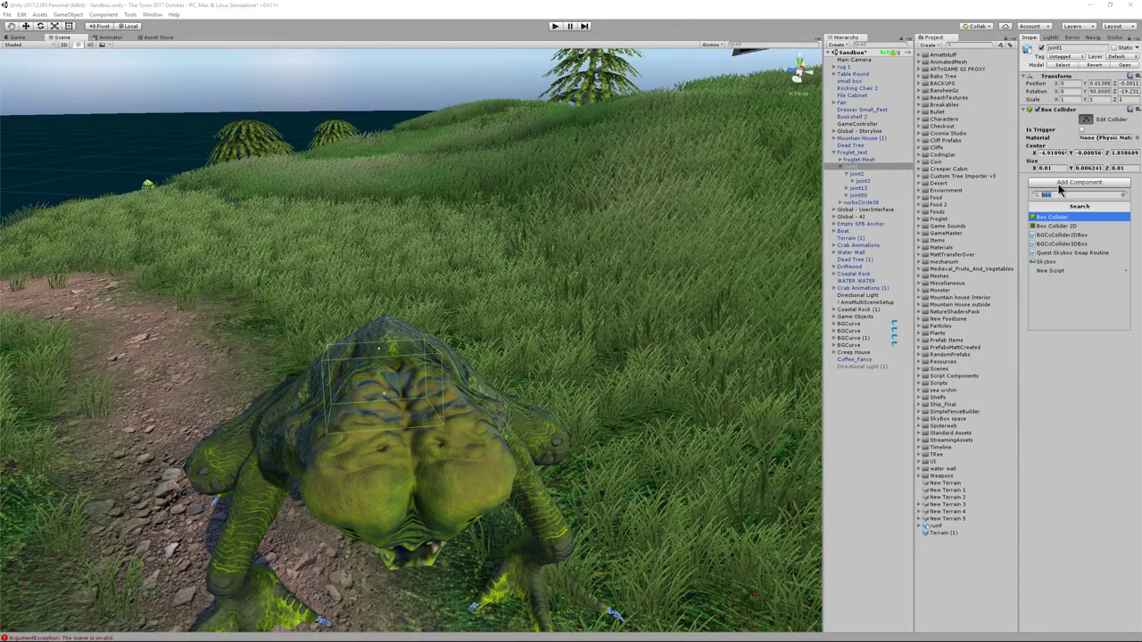
pyautogui.write('c')
pyautogui.press('BackSpace')
pyautogui.write('joint')
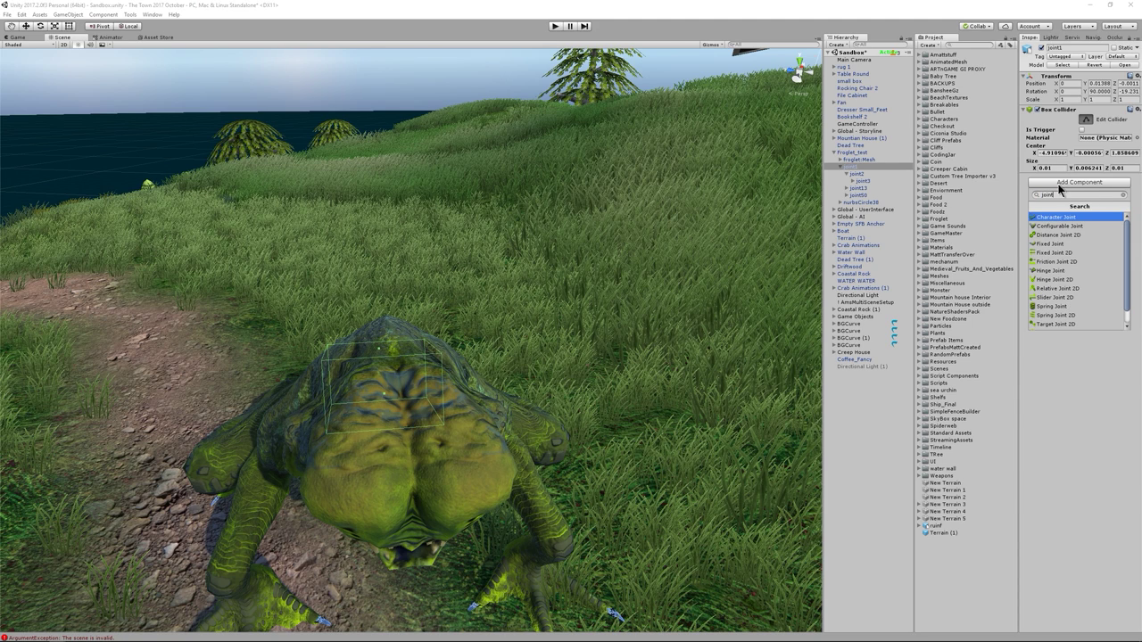
pyautogui.press('Return')
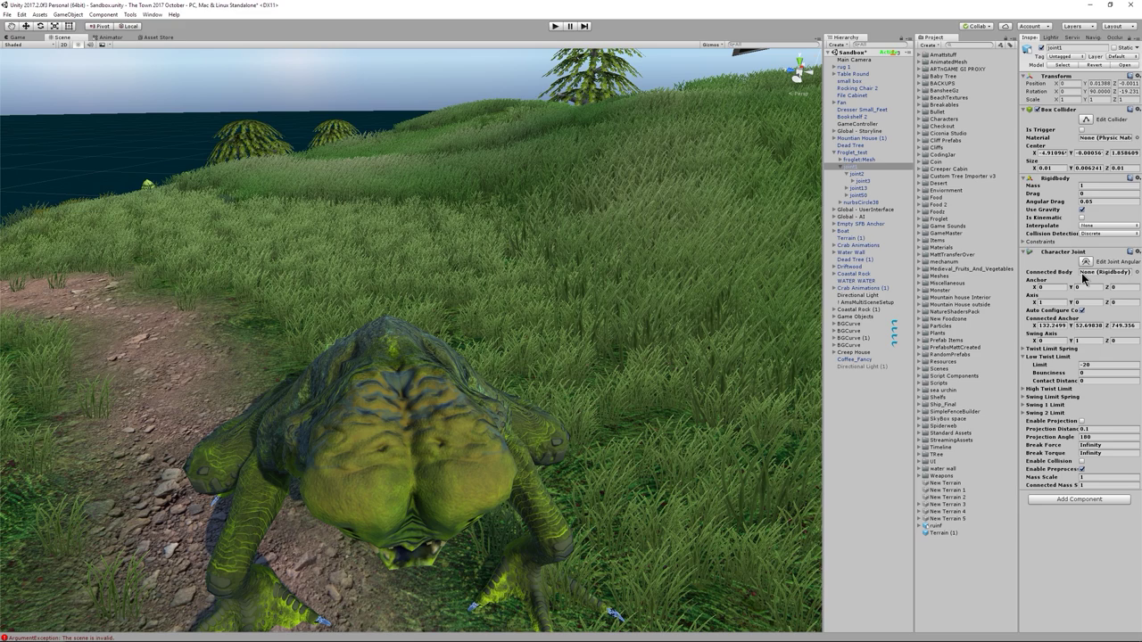
# Inspect joint2, joint3, joint13 and joint14 to identify which joints belong to the creature's hind leg
pyautogui.press('f')
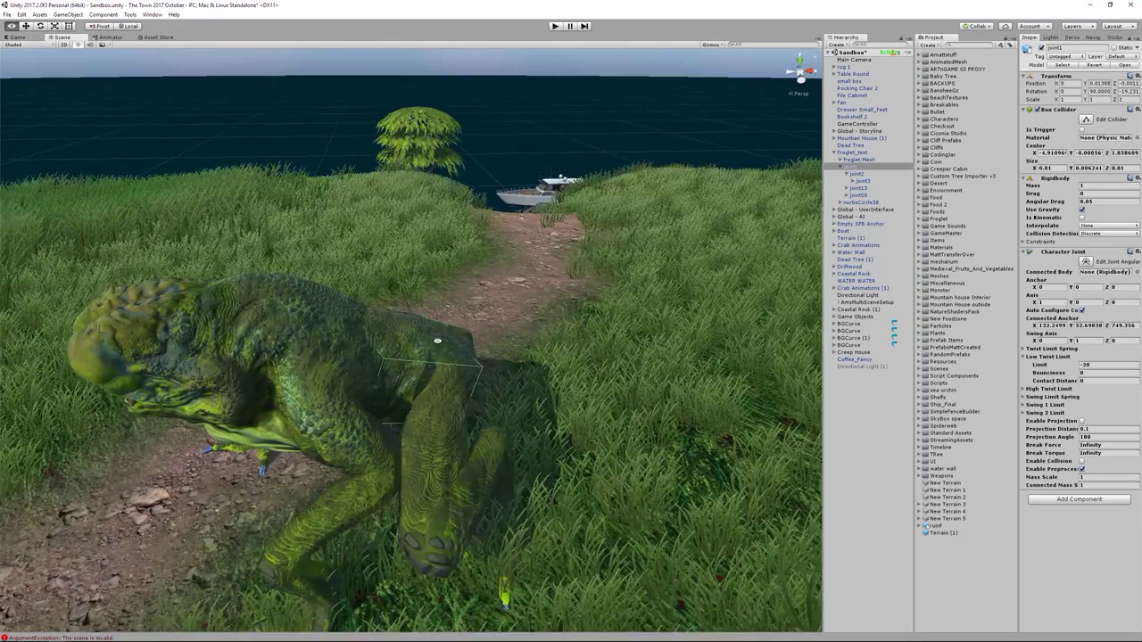
pyautogui.keyDown('alt'); pyautogui.moveTo(437, 341); pyautogui.dragTo(379, 314); pyautogui.keyUp('alt')
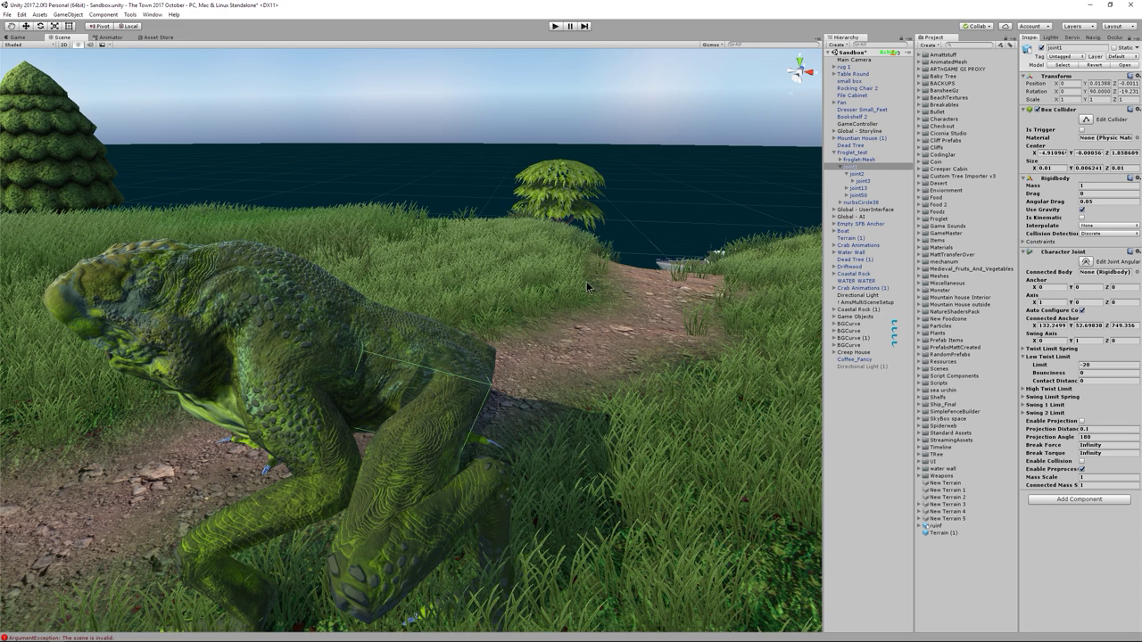
pyautogui.scroll(-3, 461, 346)
pyautogui.keyDown('alt'); pyautogui.moveTo(428, 357); pyautogui.dragTo(500, 371); pyautogui.keyUp('alt')
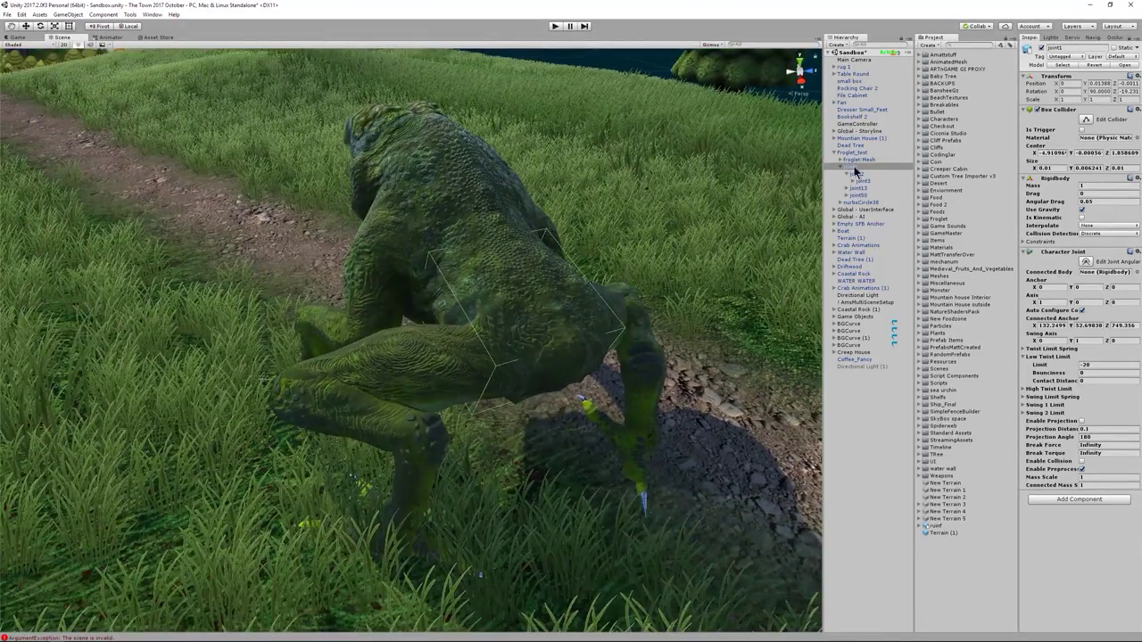
pyautogui.click(862, 181)
pyautogui.click(856, 174)
pyautogui.click(862, 181)
pyautogui.click(860, 188)
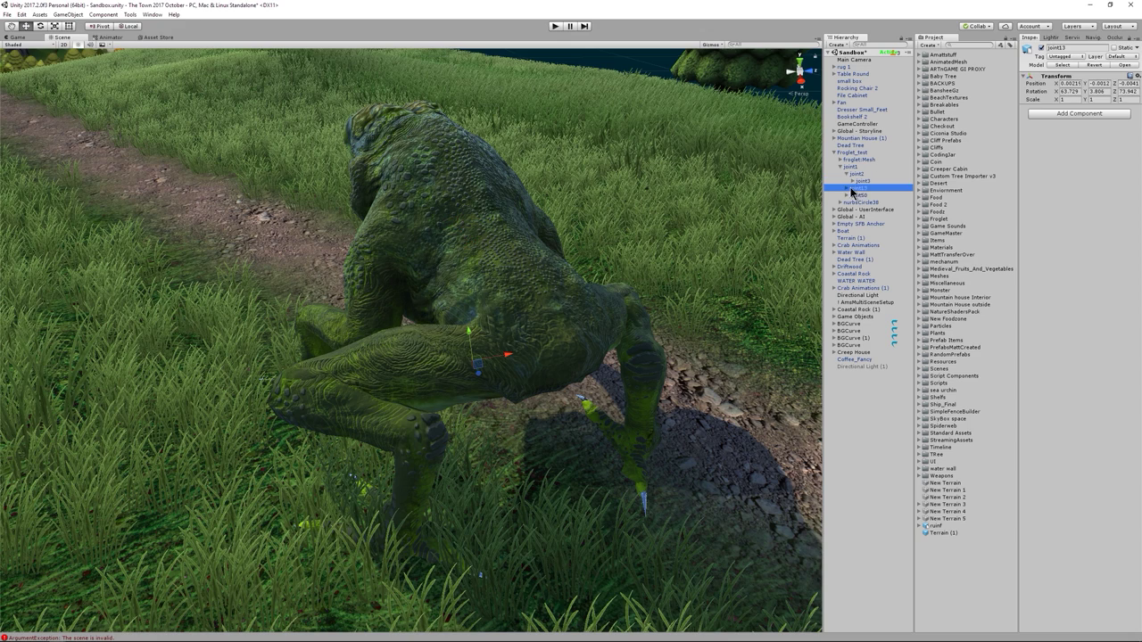
pyautogui.keyDown('alt'); pyautogui.moveTo(650, 312); pyautogui.dragTo(618, 289); pyautogui.keyUp('alt')
pyautogui.click(846, 188)
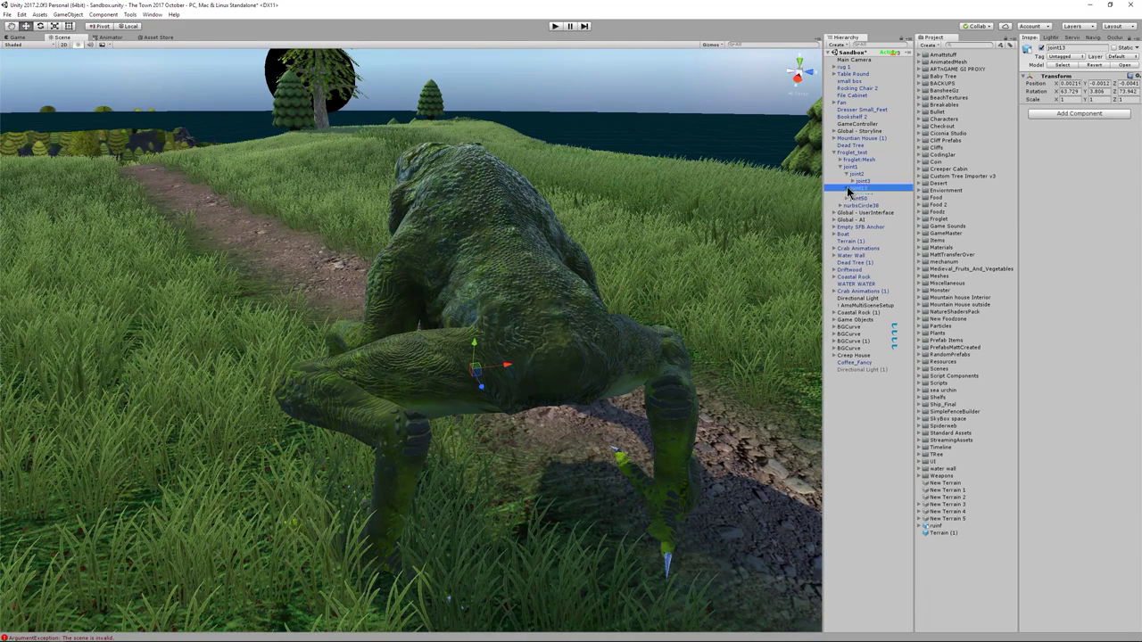
pyautogui.click(853, 195)
pyautogui.click(864, 196)
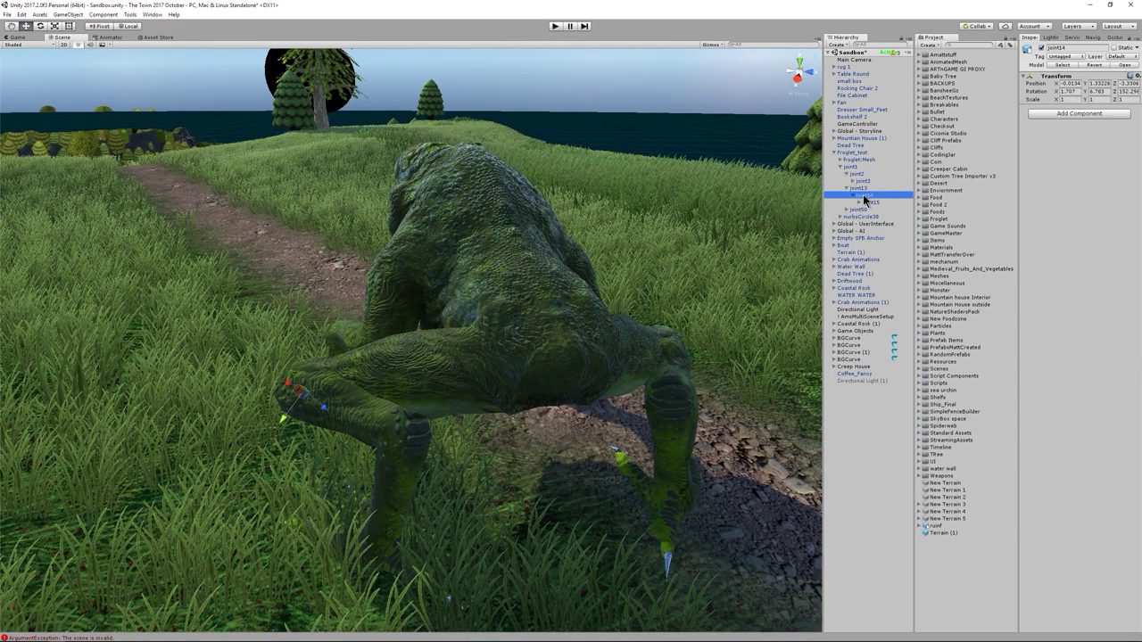
# Add a Capsule Collider component to joint13 at the top of the hind leg
pyautogui.click(860, 188)
pyautogui.press('f')
pyautogui.keyDown('alt'); pyautogui.moveTo(592, 268); pyautogui.dragTo(624, 287); pyautogui.keyUp('alt')
pyautogui.click(1059, 114)
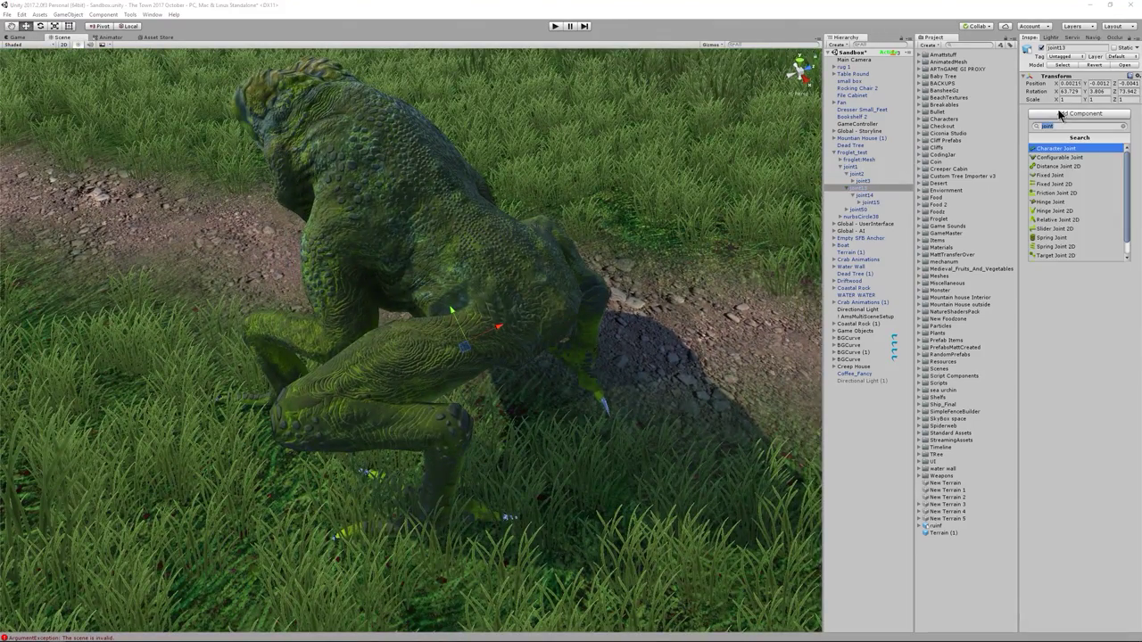
pyautogui.write('ca')
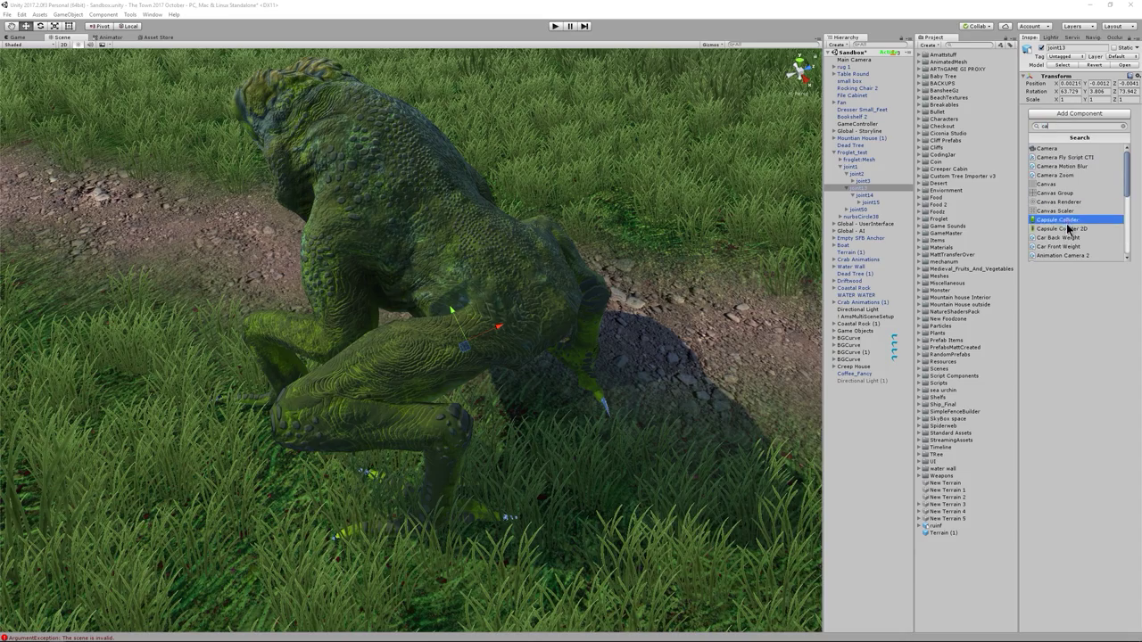
pyautogui.click(1062, 220)
# Set the radius of joint13's Capsule Collider to 0.003
pyautogui.keyDown('alt'); pyautogui.moveTo(637, 211); pyautogui.dragTo(525, 276); pyautogui.keyUp('alt')
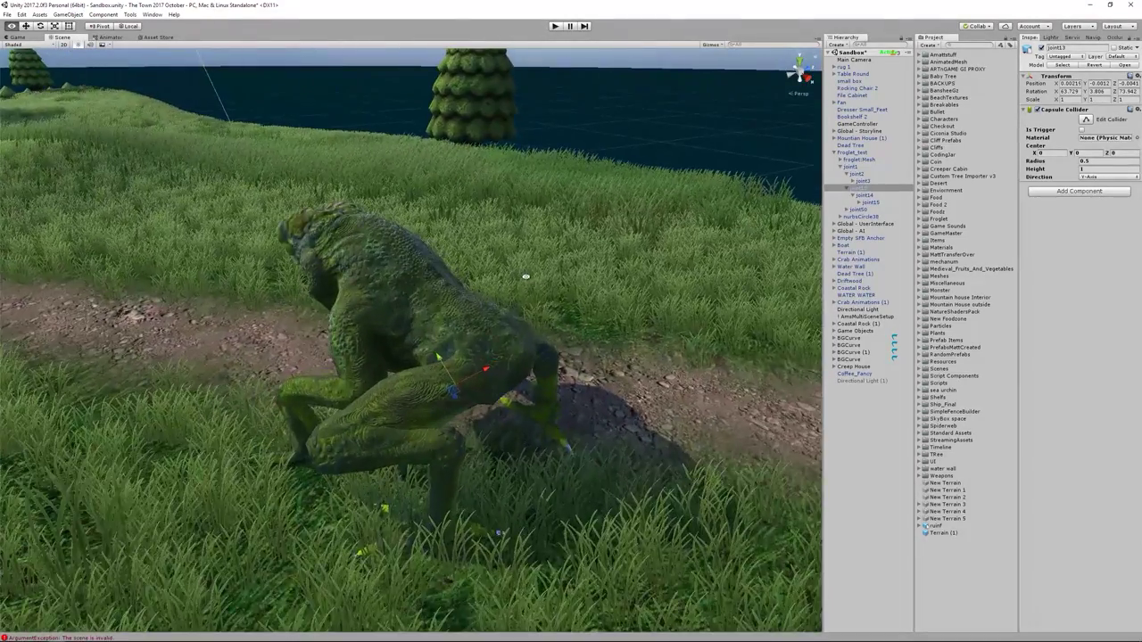
pyautogui.scroll(5, 556, 270)
pyautogui.click(1098, 160)
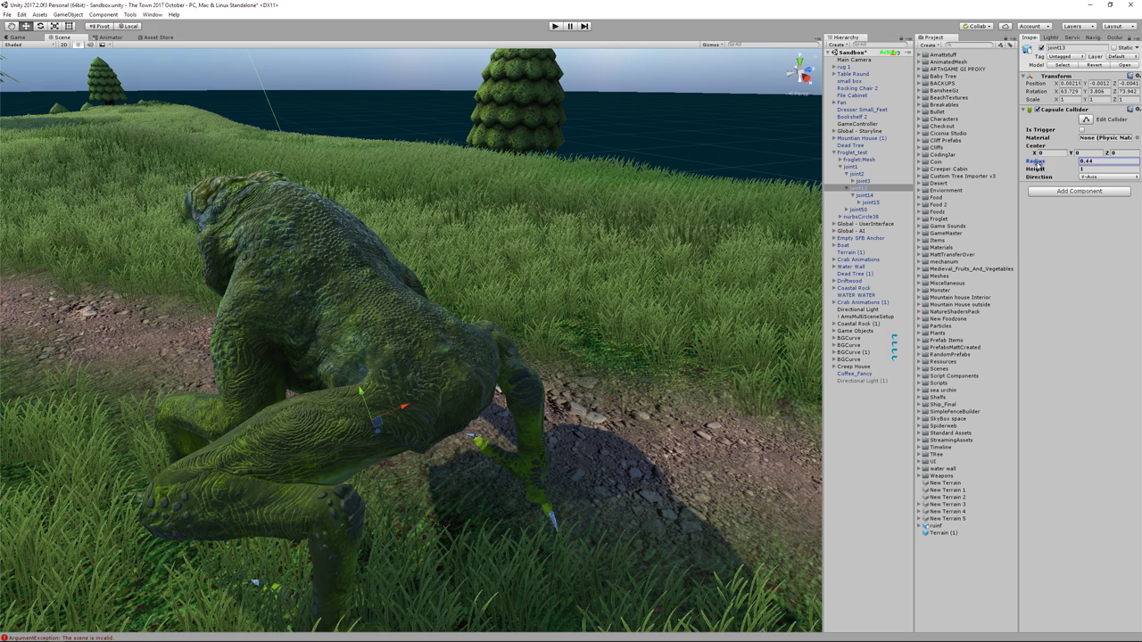
pyautogui.moveTo(1037, 163); pyautogui.dragTo(1032, 163)
pyautogui.click(1087, 160)
pyautogui.write('.0165')
pyautogui.press('BackSpace')
pyautogui.write('21')
pyautogui.press('BackSpace')
pyautogui.press('BackSpace')
pyautogui.write('3')
pyautogui.keyDown('alt'); pyautogui.moveTo(451, 365); pyautogui.dragTo(539, 342); pyautogui.keyUp('alt')
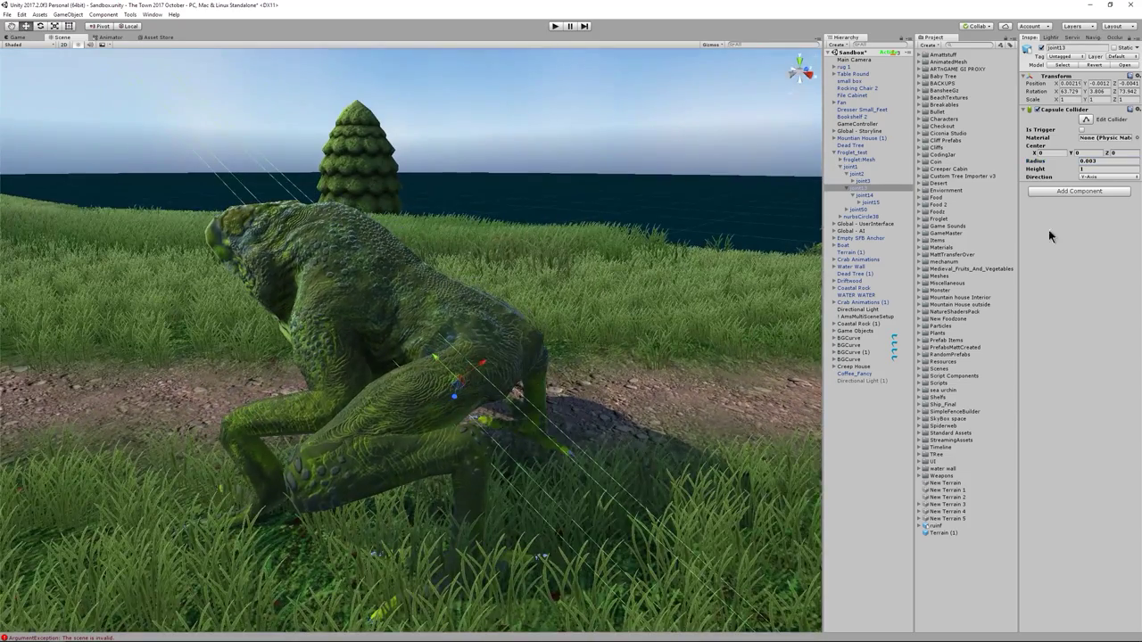
# Change the direction of joint13's Capsule Collider to X-Axis
pyautogui.click(1097, 177)
pyautogui.click(1104, 187)
pyautogui.keyDown('alt'); pyautogui.moveTo(482, 339); pyautogui.dragTo(526, 346); pyautogui.keyUp('alt')
pyautogui.keyDown('alt'); pyautogui.moveTo(551, 278); pyautogui.dragTo(767, 361); pyautogui.keyUp('alt')
# Set the height of joint13's Capsule Collider to 0.015
pyautogui.moveTo(1041, 169); pyautogui.dragTo(1018, 177)
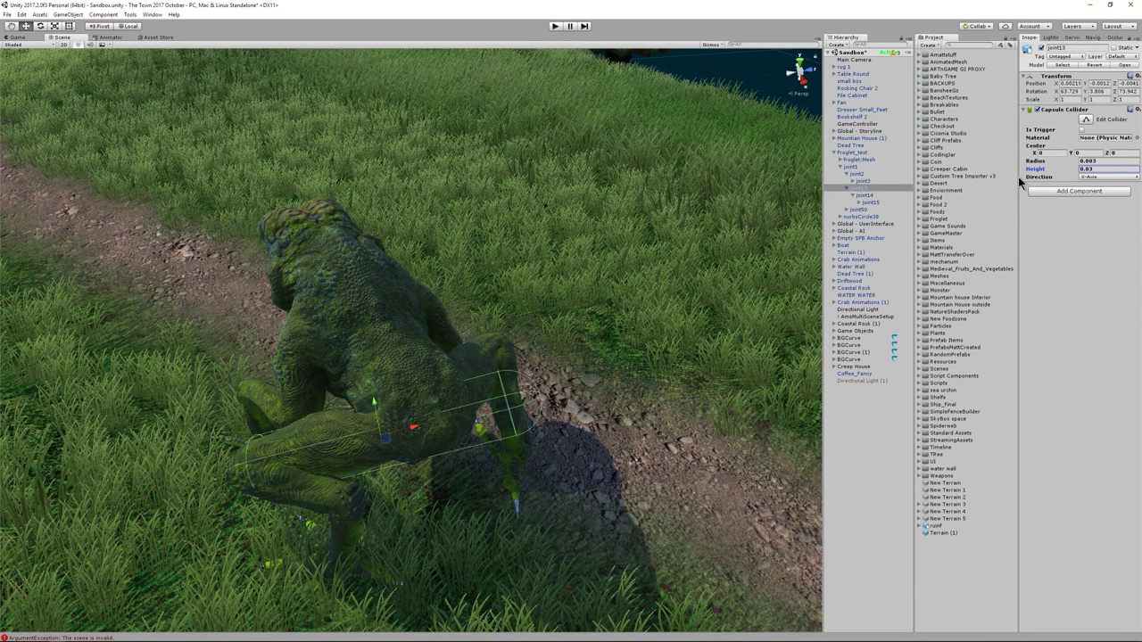
pyautogui.click(1104, 168)
pyautogui.write('.01')
pyautogui.press('BackSpace')
pyautogui.write('2')
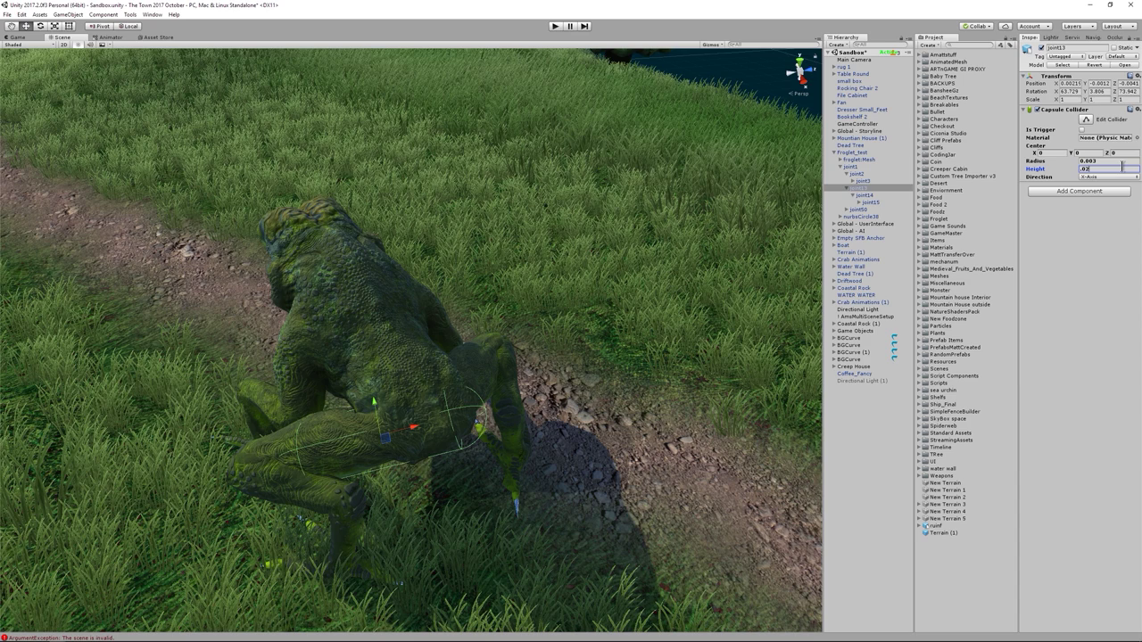
pyautogui.press('BackSpace')
pyautogui.write('15')
# Set the center X of joint13's Capsule Collider to 0.01
pyautogui.moveTo(1033, 154); pyautogui.dragTo(1033, 155)
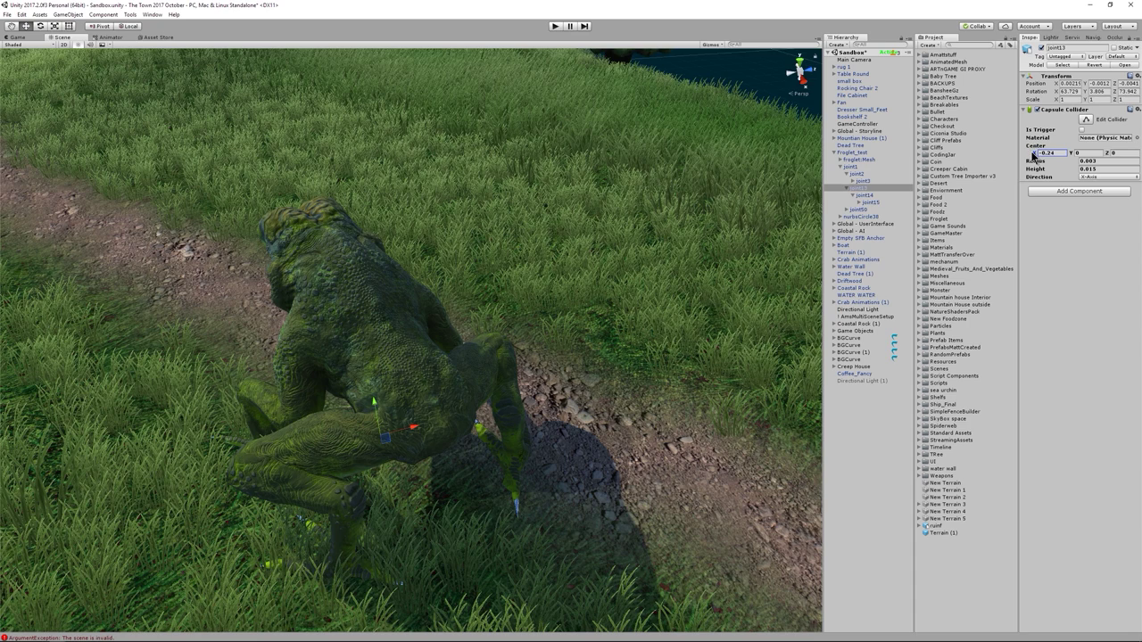
pyautogui.click(1058, 154)
pyautogui.write('.01')
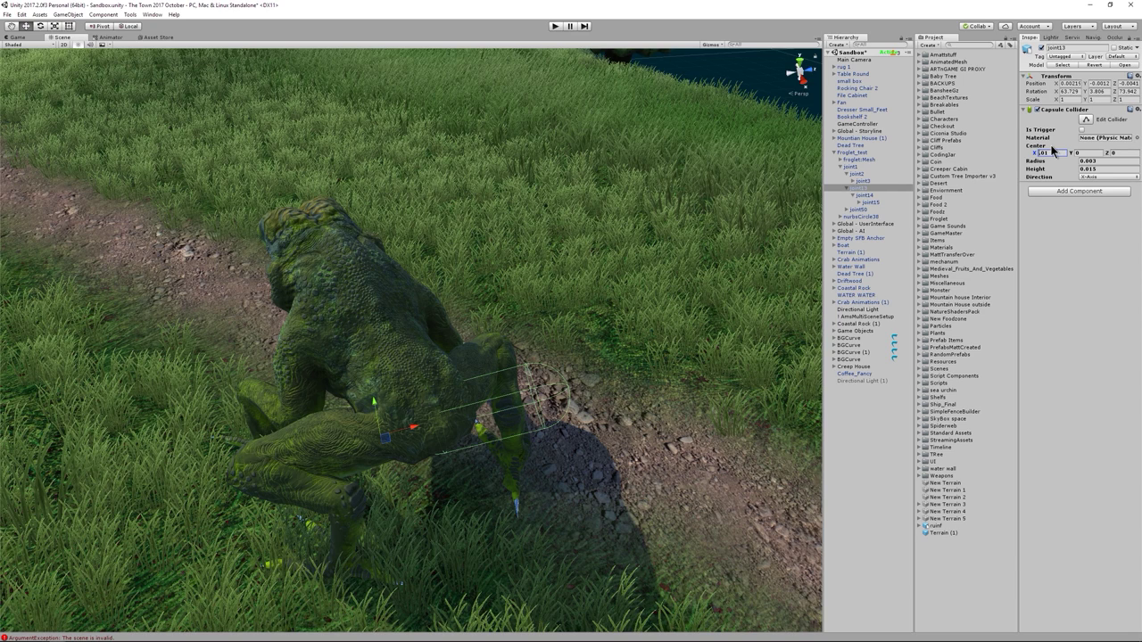
# Set the center X of joint13's Capsule Collider to -0.007
pyautogui.press('Home')
pyautogui.write('-')
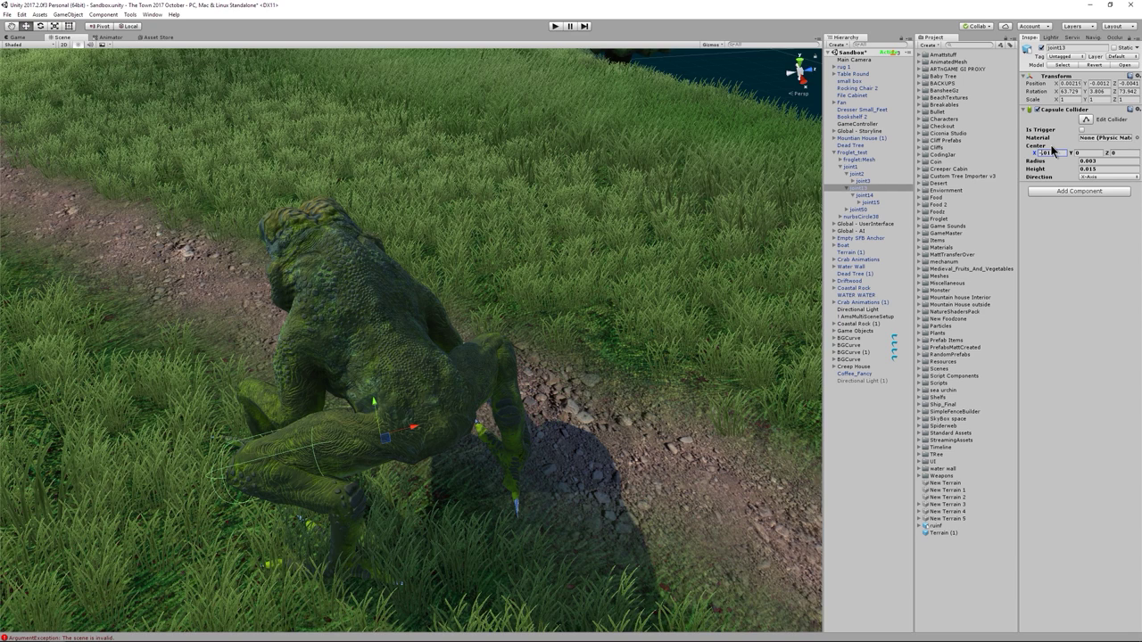
pyautogui.press('BackSpace')
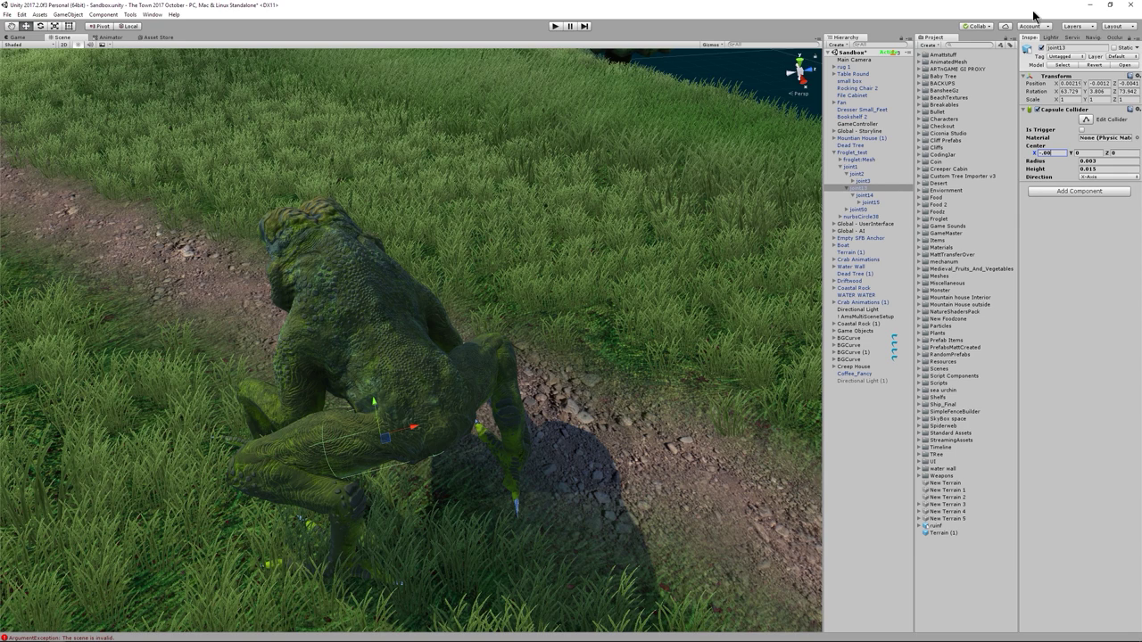
pyautogui.write('07')
pyautogui.keyDown('alt'); pyautogui.moveTo(246, 397); pyautogui.dragTo(413, 349); pyautogui.keyUp('alt')
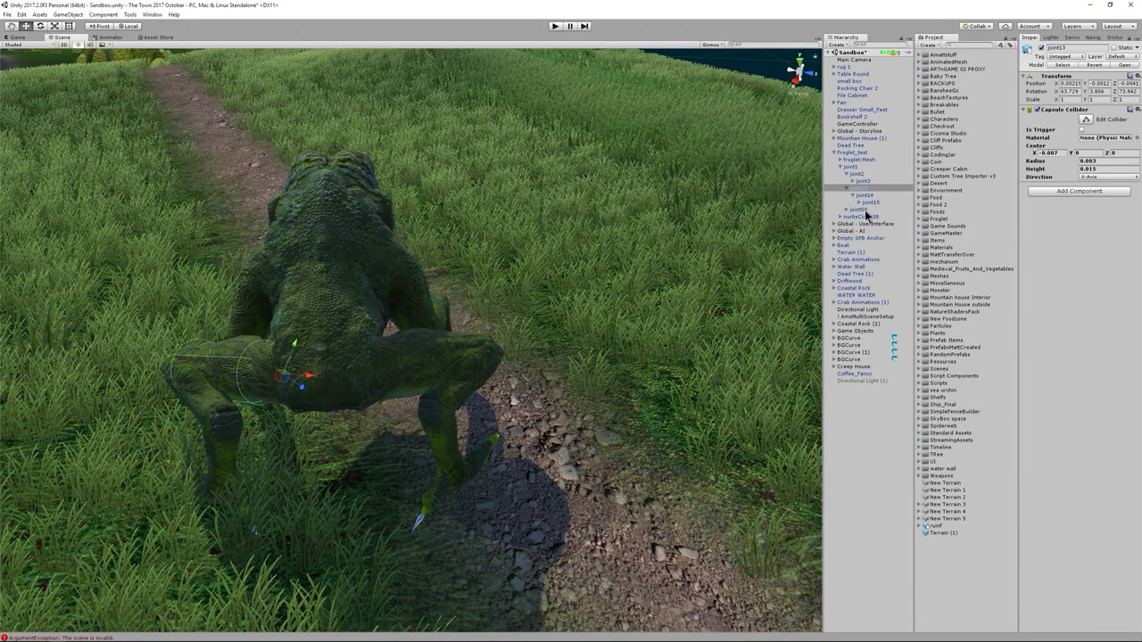
# Add a Capsule Collider to joint50, the upper joint of the opposite hind leg
pyautogui.click(859, 209)
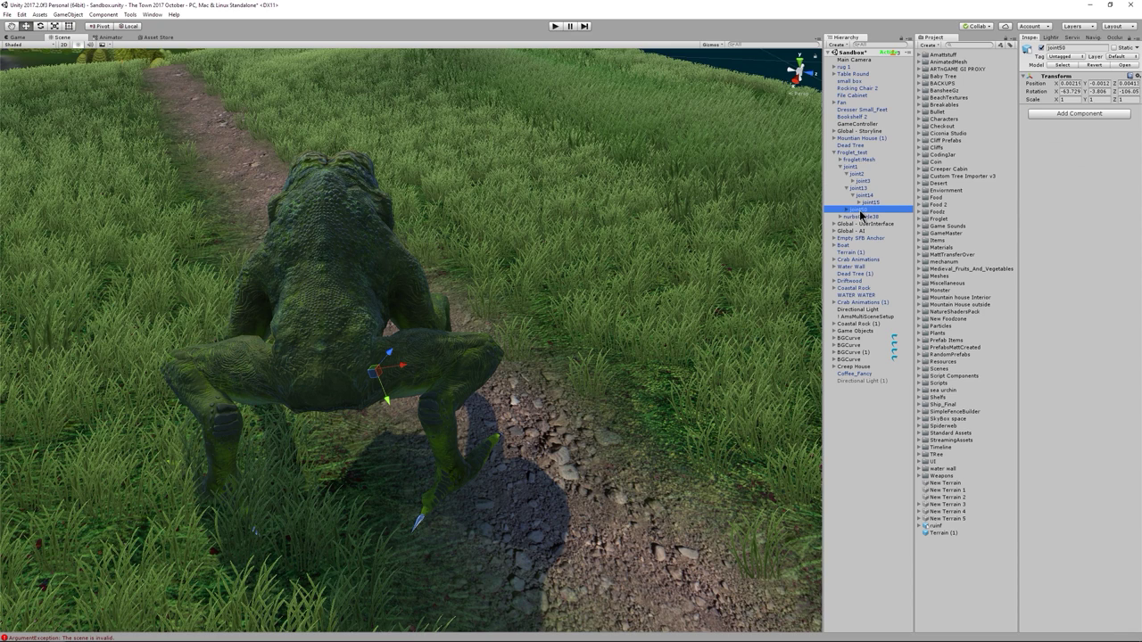
pyautogui.click(1065, 114)
pyautogui.click(1062, 149)
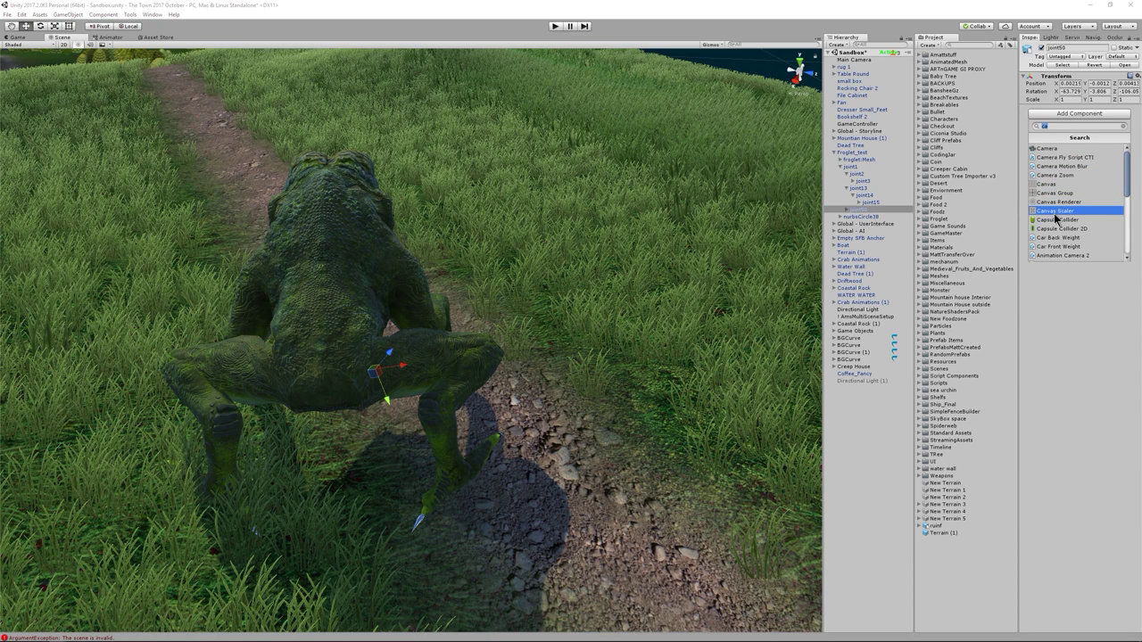
pyautogui.click(1055, 217)
# Copy joint13's Capsule Collider and paste its values into joint50's Capsule Collider
pyautogui.click(866, 189)
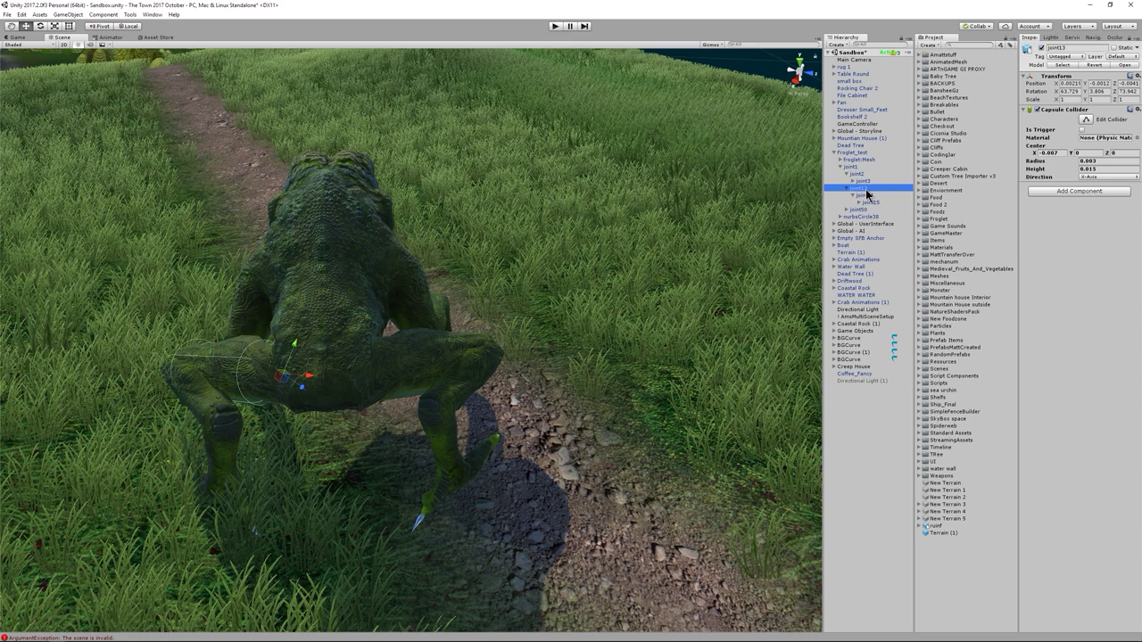
pyautogui.rightClick(1112, 112)
pyautogui.click(1076, 154)
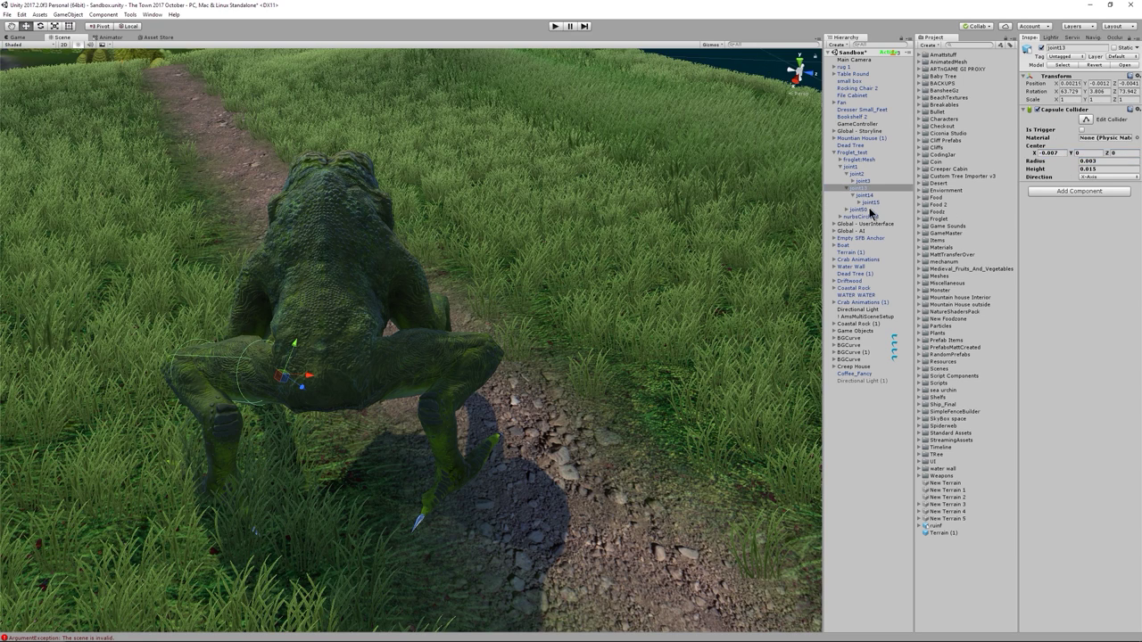
pyautogui.click(858, 209)
pyautogui.rightClick(1106, 113)
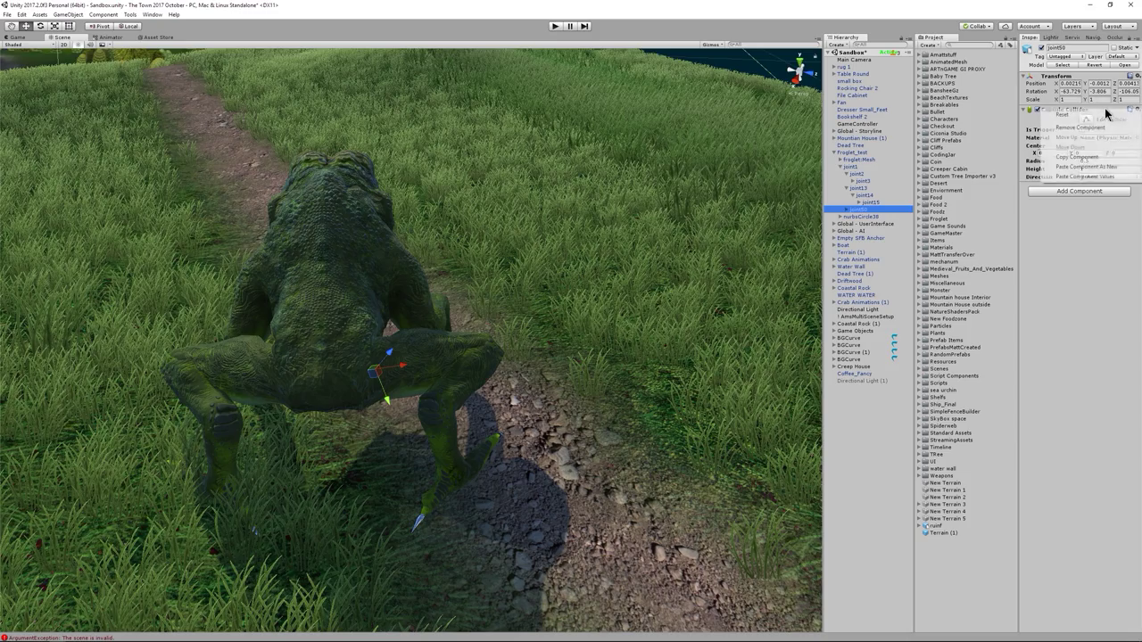
pyautogui.click(1102, 177)
# Set the center X of joint50's Capsule Collider to 0.007 and check its fit around the thigh
pyautogui.keyDown('alt'); pyautogui.moveTo(614, 300); pyautogui.dragTo(584, 306); pyautogui.keyUp('alt')
pyautogui.write('-0.007')
pyautogui.press('Return')
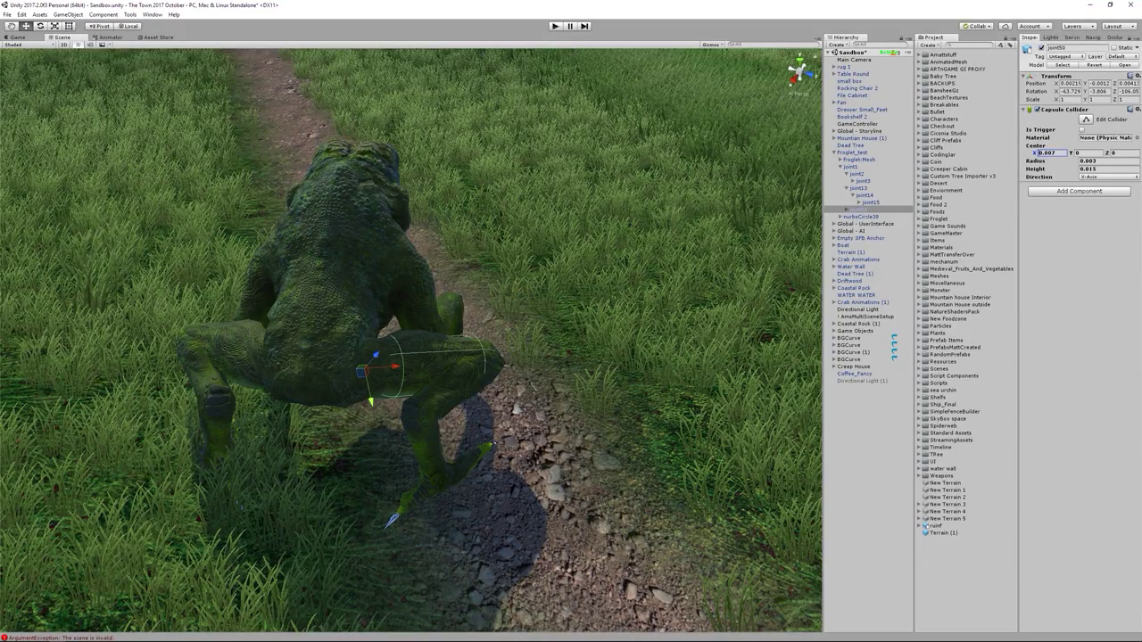
pyautogui.keyDown('alt'); pyautogui.moveTo(392, 366); pyautogui.dragTo(390, 330); pyautogui.keyUp('alt')
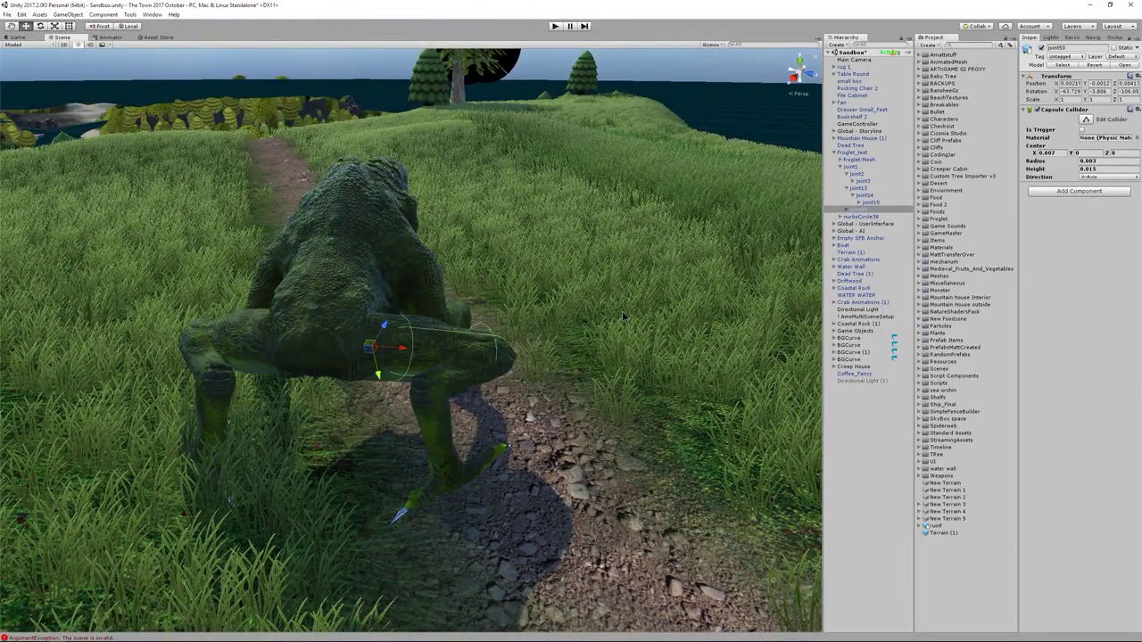
pyautogui.keyDown('alt'); pyautogui.moveTo(625, 317); pyautogui.dragTo(355, 404); pyautogui.keyUp('alt')
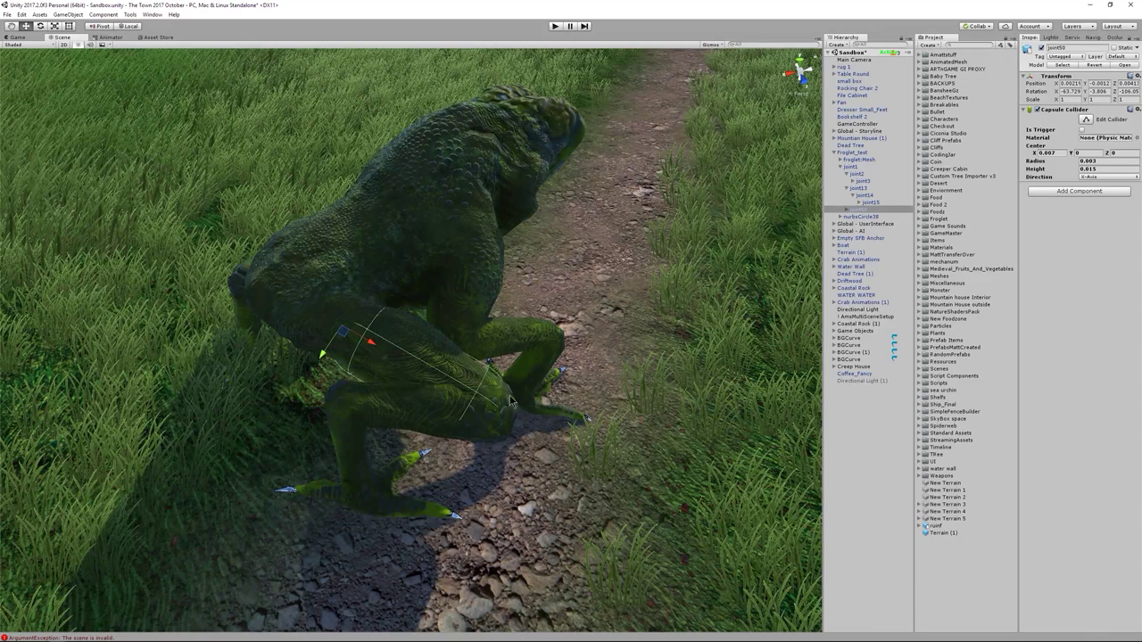
# Add a Capsule Collider to joint51 under joint50 and paste the copied joint13 collider values into it
pyautogui.click(852, 217)
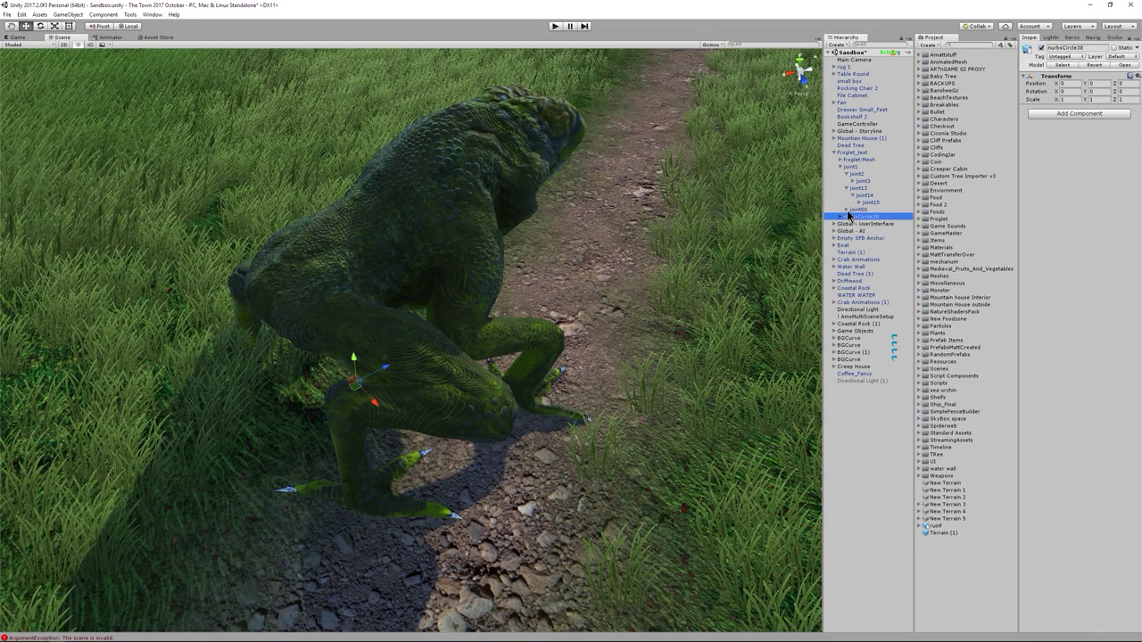
pyautogui.click(847, 210)
pyautogui.click(865, 217)
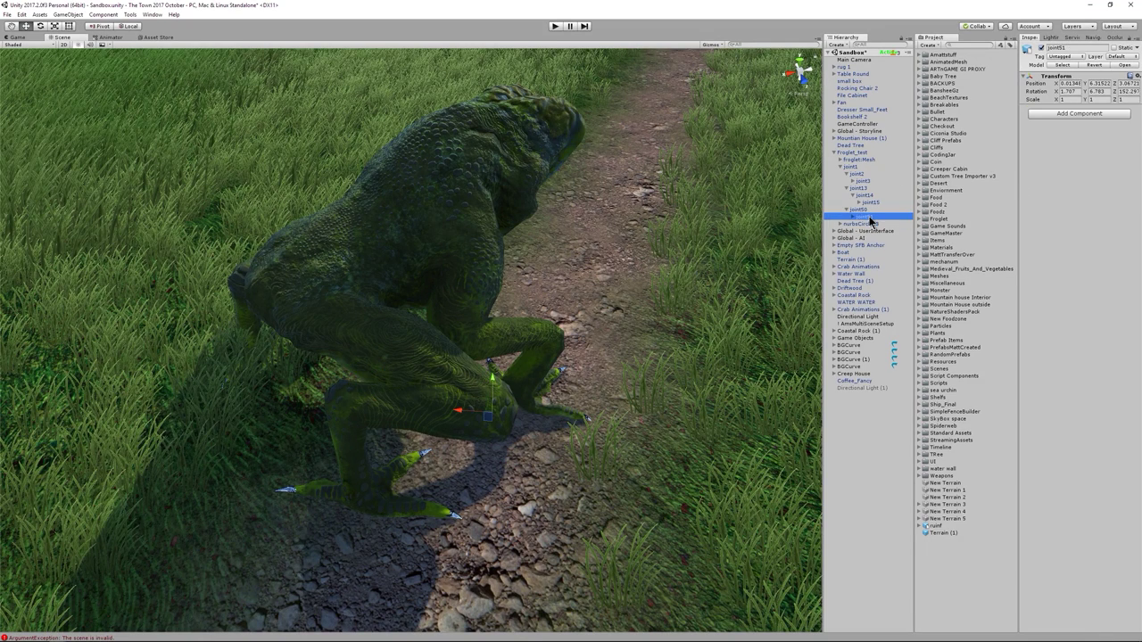
pyautogui.click(1079, 114)
pyautogui.click(1074, 221)
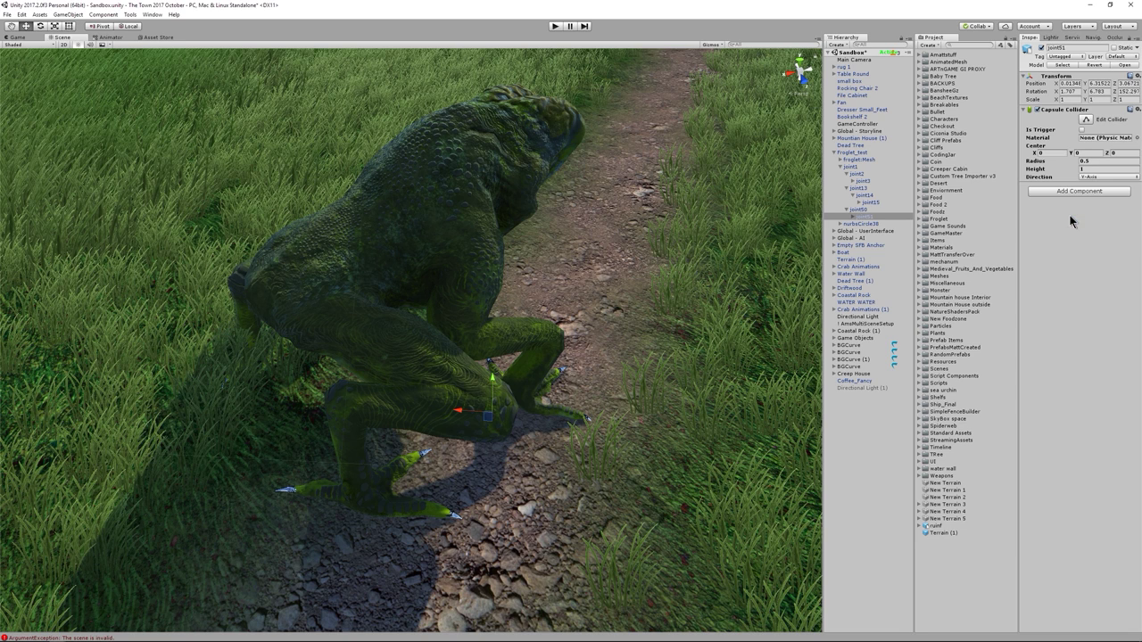
pyautogui.rightClick(1098, 113)
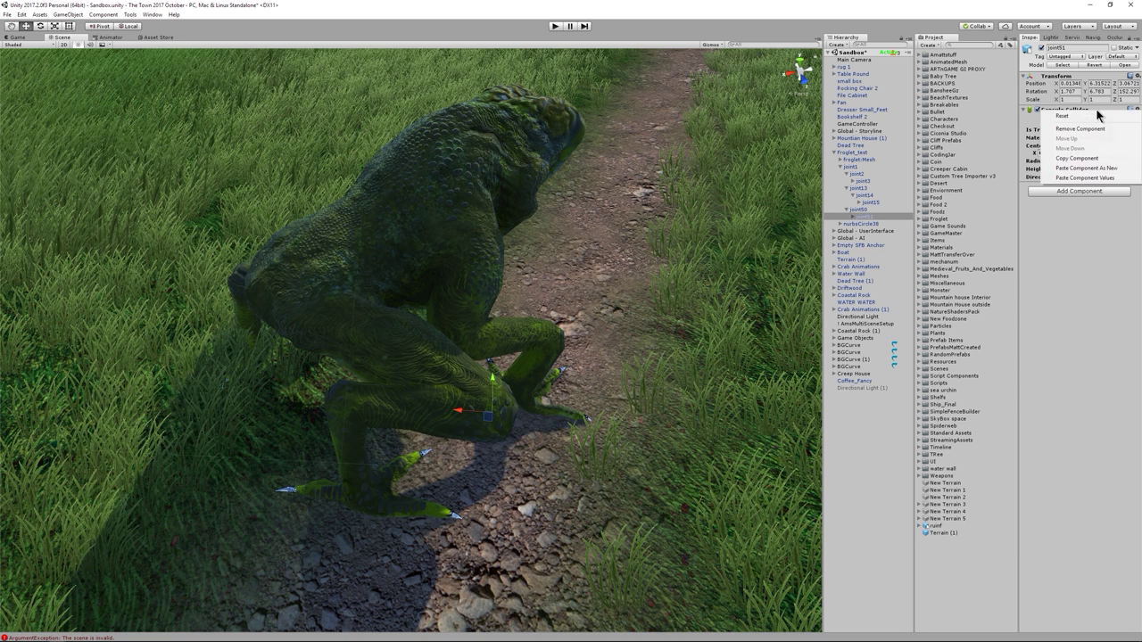
pyautogui.click(1099, 179)
pyautogui.keyDown('alt'); pyautogui.moveTo(499, 294); pyautogui.dragTo(642, 283); pyautogui.keyUp('alt')
# Set the center X of joint51's Capsule Collider to 0.005
pyautogui.click(1049, 152)
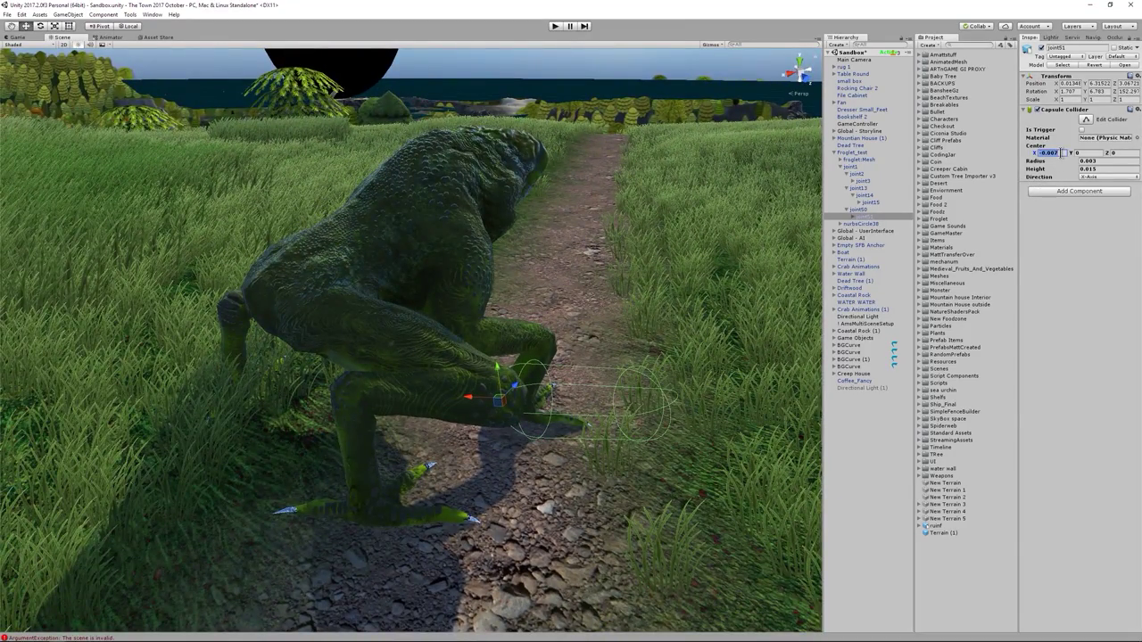
pyautogui.write('0')
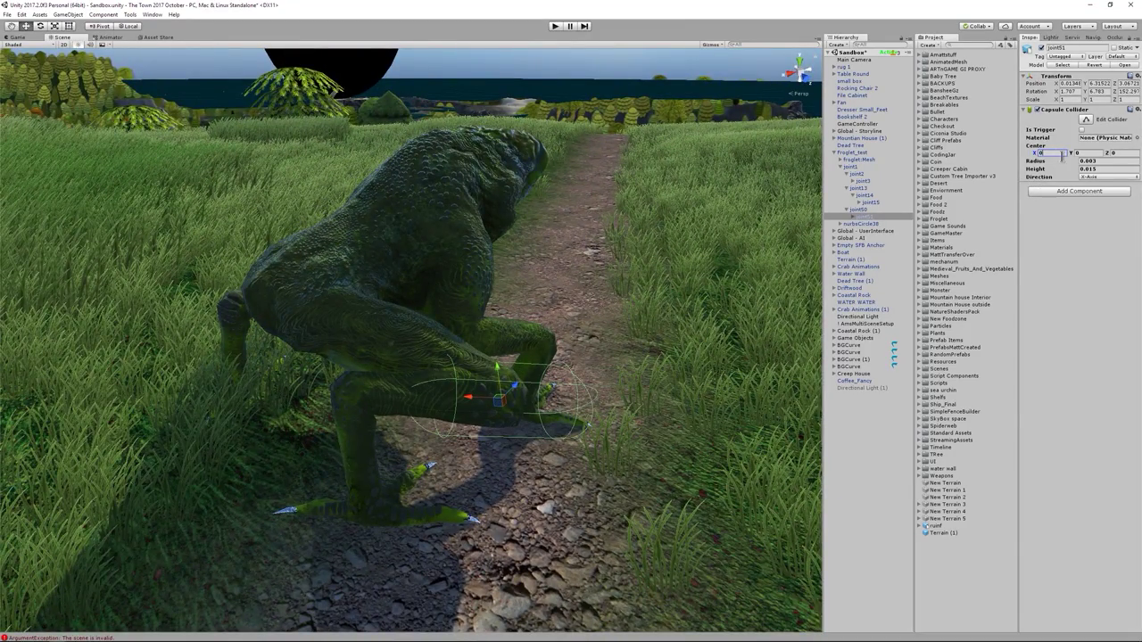
pyautogui.hotkey('ctrl', 'z')
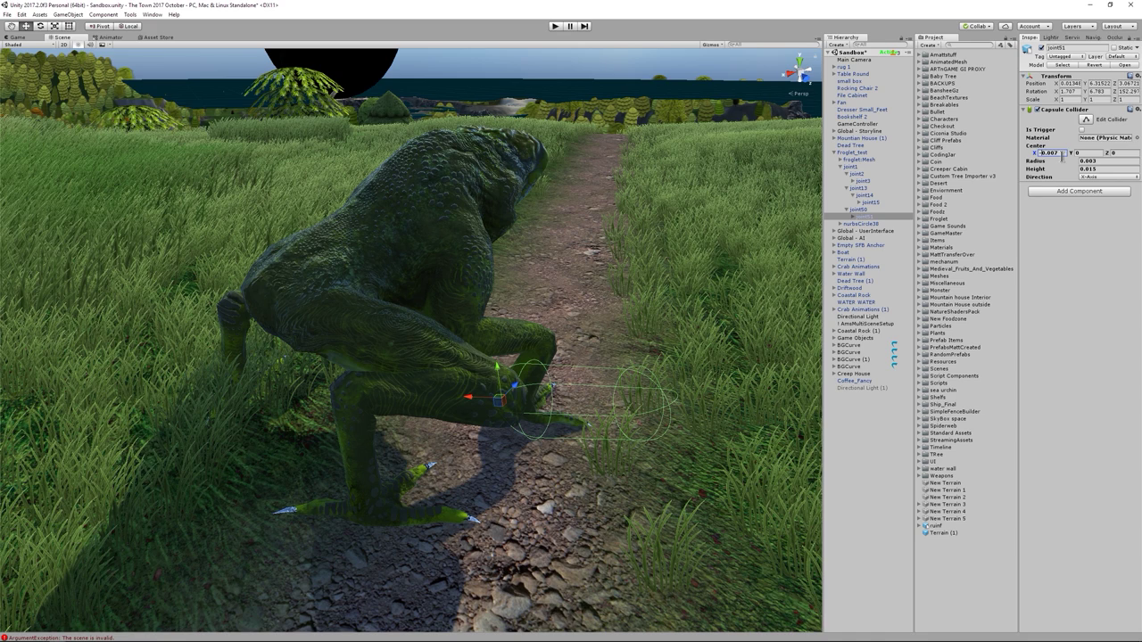
pyautogui.press('BackSpace')
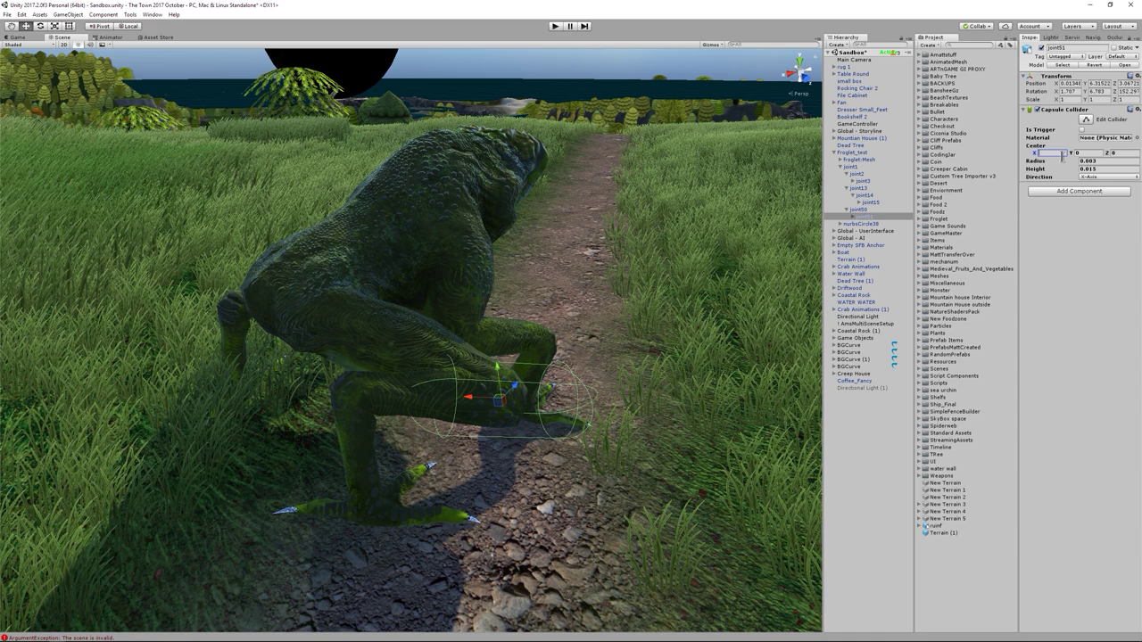
pyautogui.write('1')
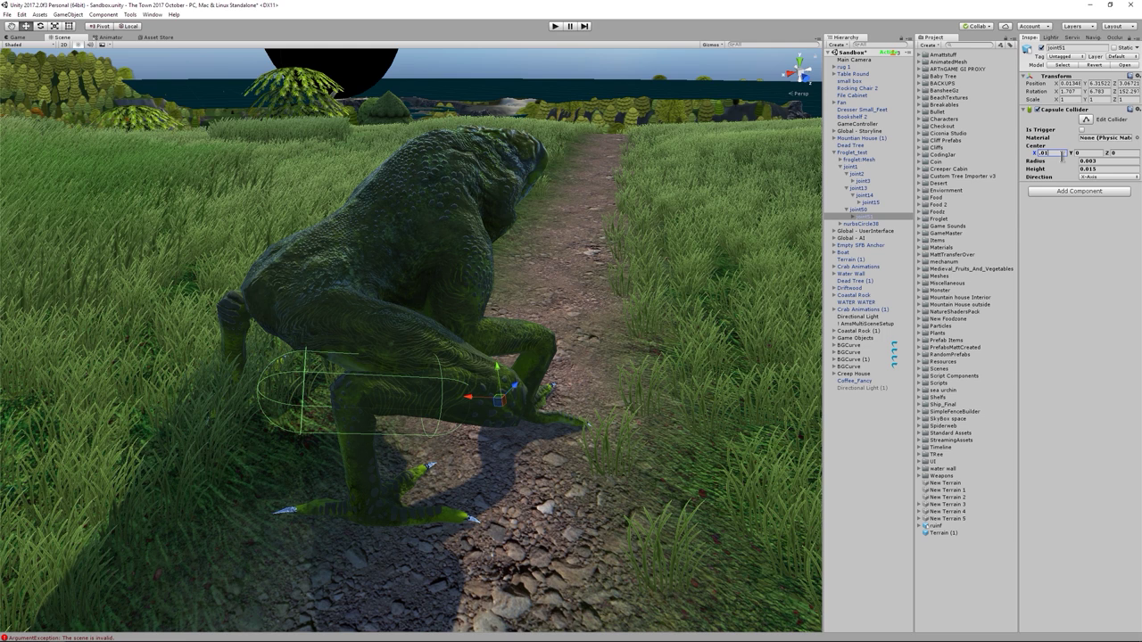
pyautogui.press('BackSpace')
pyautogui.write('5')
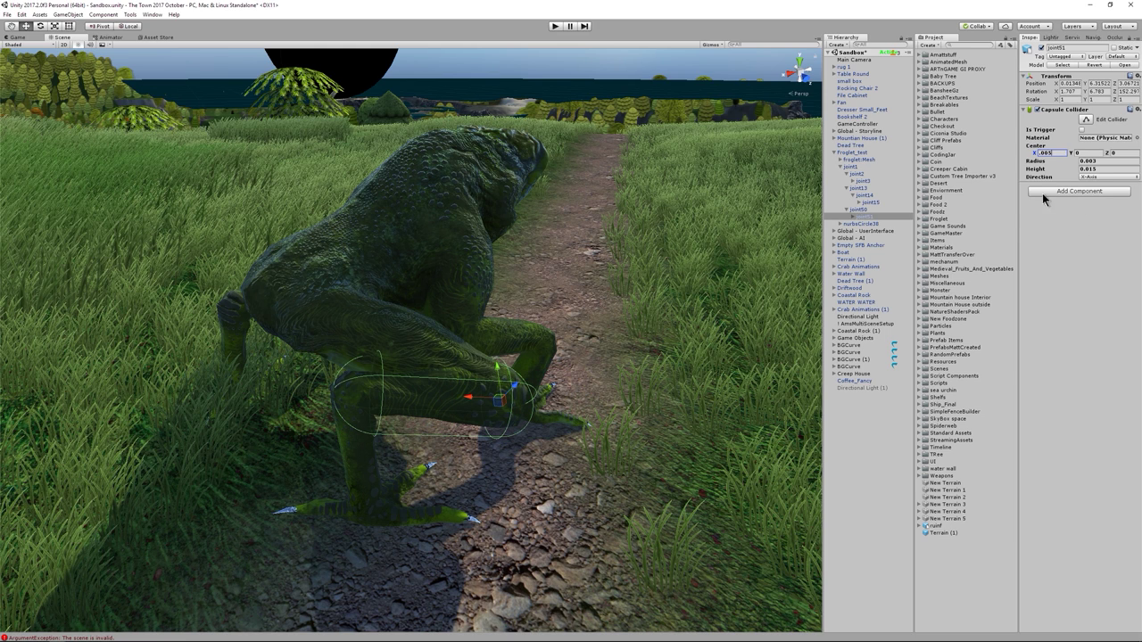
# Set the radius of joint51's Capsule Collider to 0.002
pyautogui.scroll(5, 595, 366)
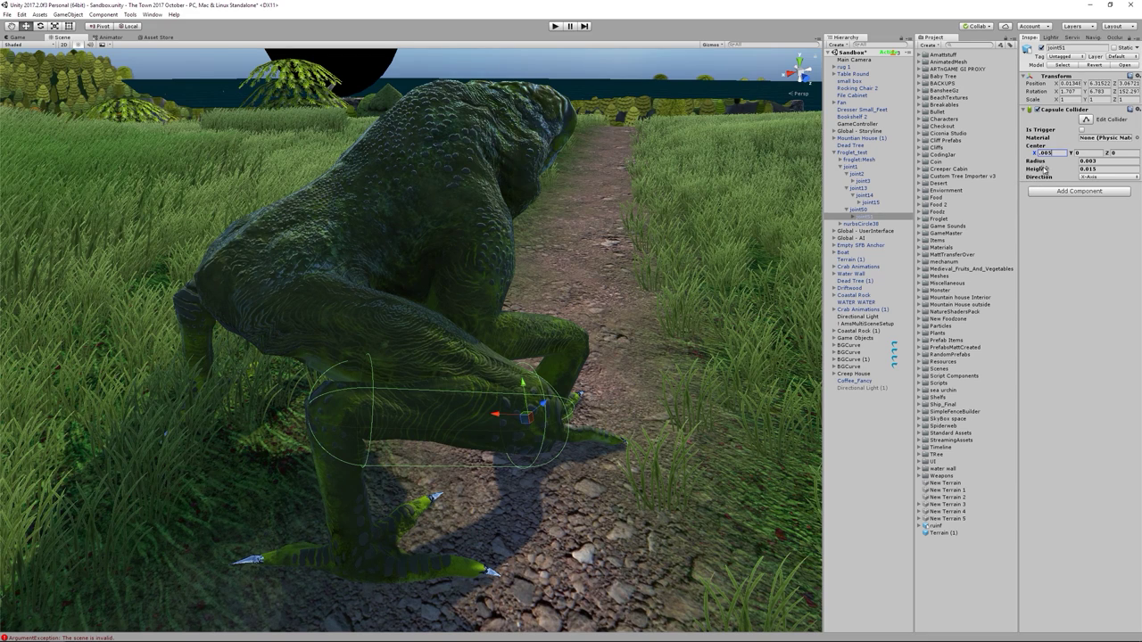
pyautogui.click(1088, 160)
pyautogui.write('0.003')
pyautogui.press('BackSpace')
pyautogui.write('2')
pyautogui.keyDown('alt'); pyautogui.moveTo(648, 334); pyautogui.dragTo(928, 348); pyautogui.keyUp('alt')
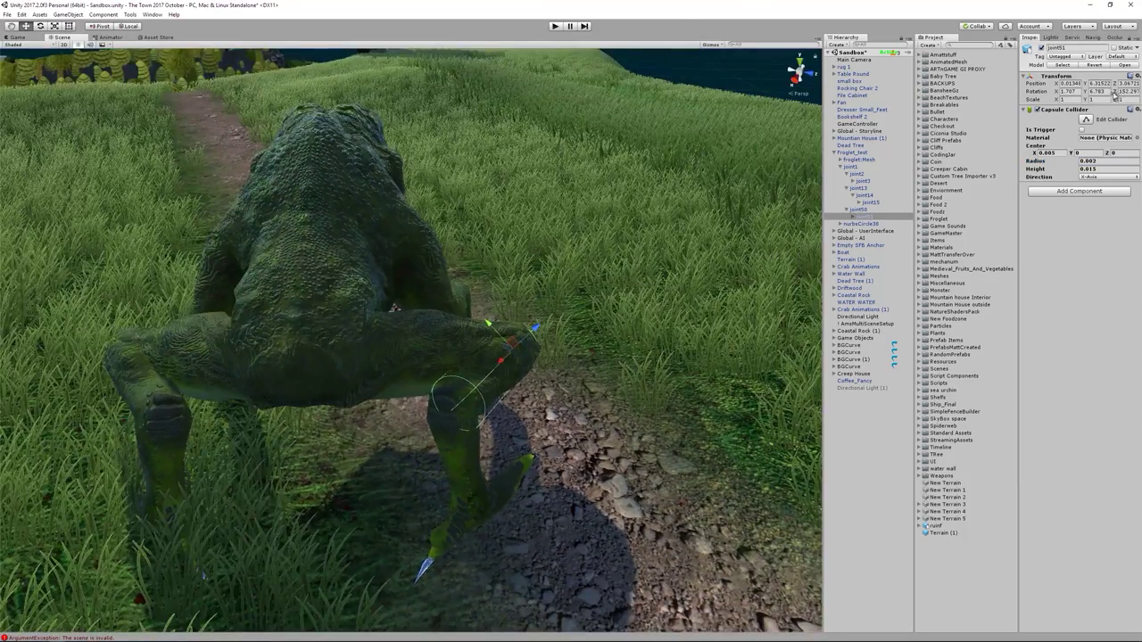
# Copy joint51's Capsule Collider, add a Capsule Collider to joint14 and paste the copied values into it
pyautogui.rightClick(1111, 114)
pyautogui.click(1104, 160)
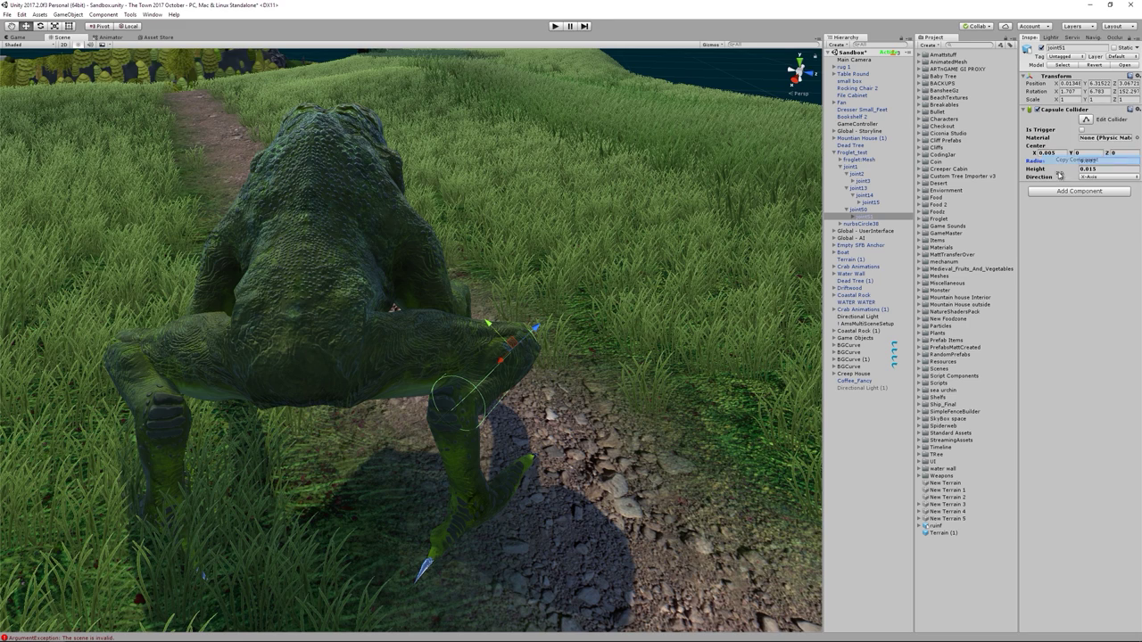
pyautogui.click(861, 196)
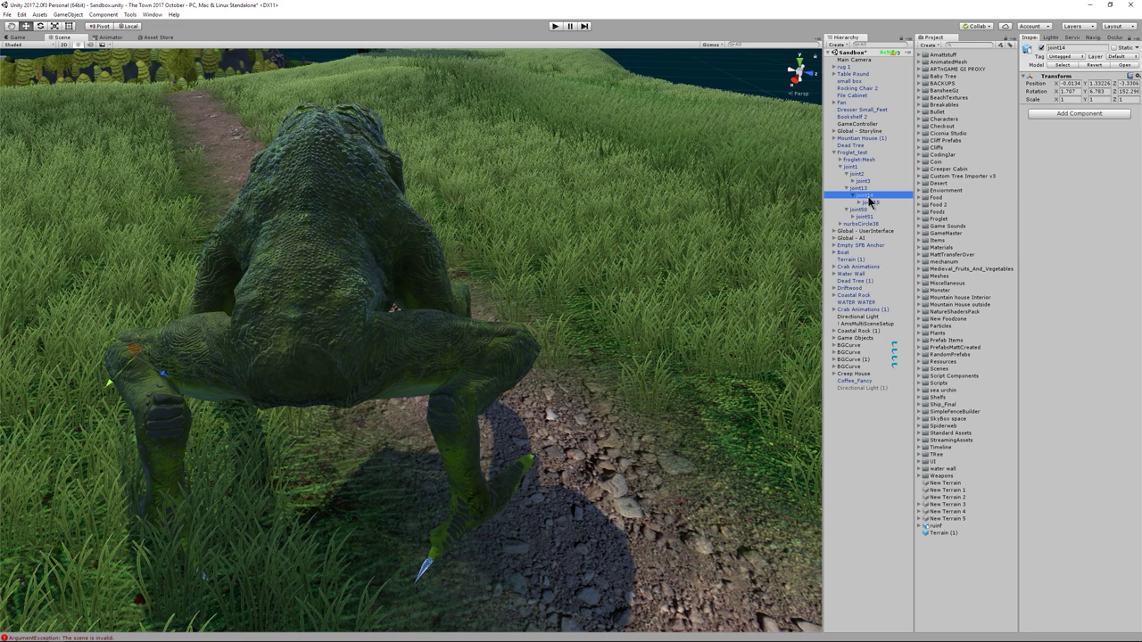
pyautogui.click(1066, 116)
pyautogui.click(1066, 157)
pyautogui.click(1062, 202)
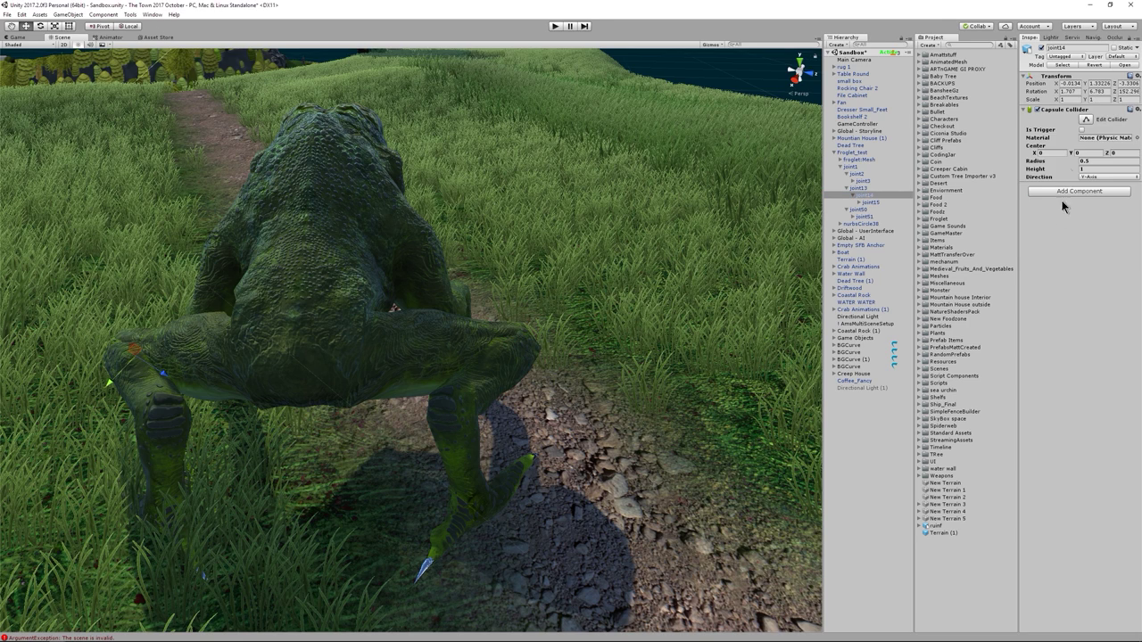
pyautogui.rightClick(1067, 112)
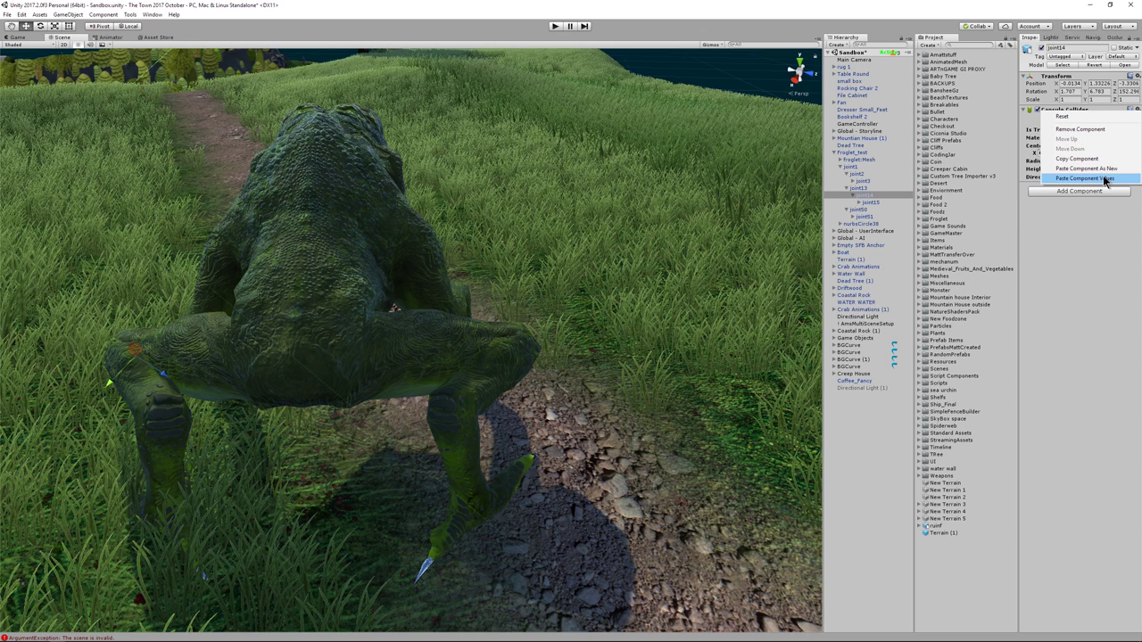
pyautogui.click(1102, 178)
# Set the center X of joint14's Capsule Collider to -0.005
pyautogui.keyDown('alt'); pyautogui.moveTo(337, 239); pyautogui.dragTo(656, 217); pyautogui.keyUp('alt')
pyautogui.click(1053, 152)
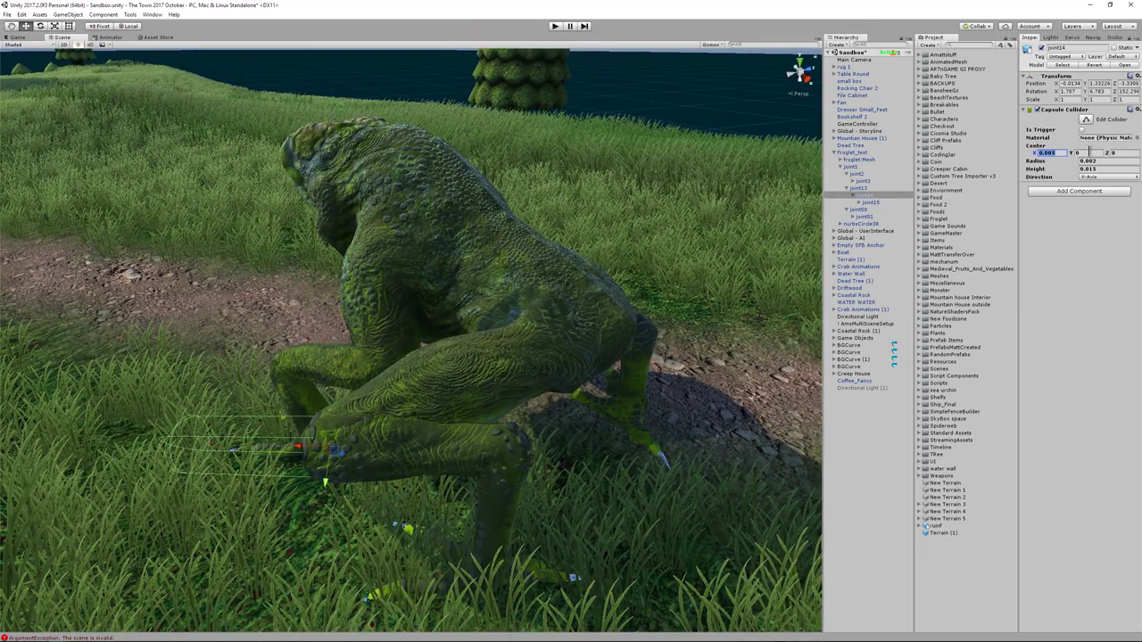
pyautogui.write('-')
pyautogui.keyDown('alt'); pyautogui.moveTo(755, 304); pyautogui.dragTo(518, 228); pyautogui.keyUp('alt')
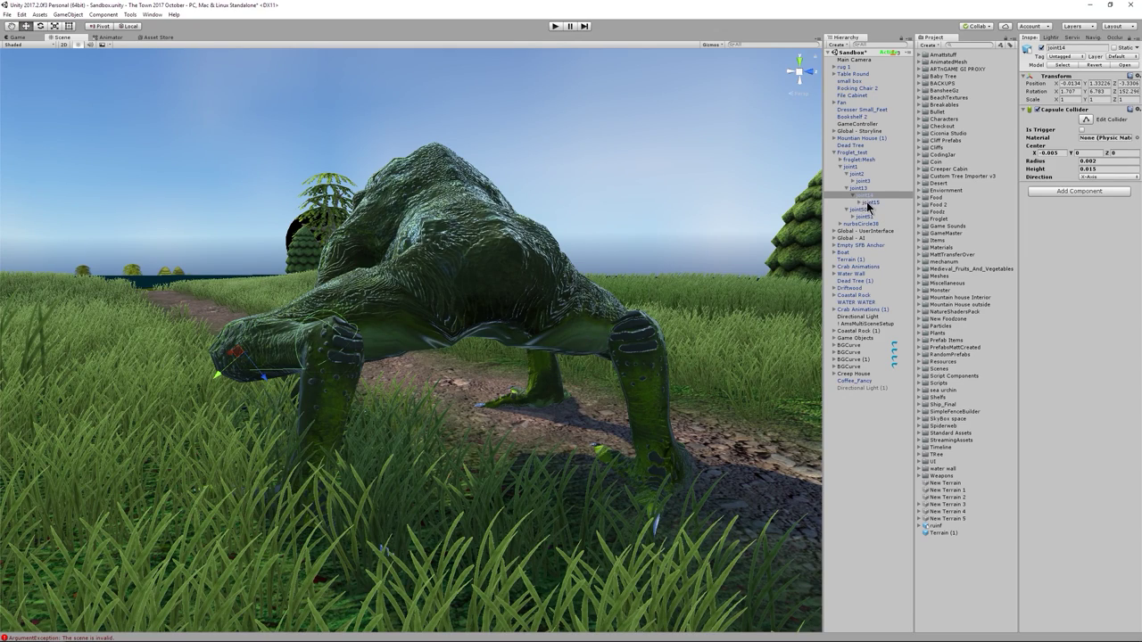
# Add Capsule Colliders to joint15 and joint51's child joint together, and paste the copied joint51 collider values into both
pyautogui.click(867, 202)
pyautogui.click(853, 217)
pyautogui.keyDown('ctrl'); pyautogui.click(872, 224); pyautogui.keyUp('ctrl')
pyautogui.keyDown('alt'); pyautogui.moveTo(760, 302); pyautogui.dragTo(464, 535); pyautogui.keyUp('alt')
pyautogui.click(1079, 114)
pyautogui.click(1068, 229)
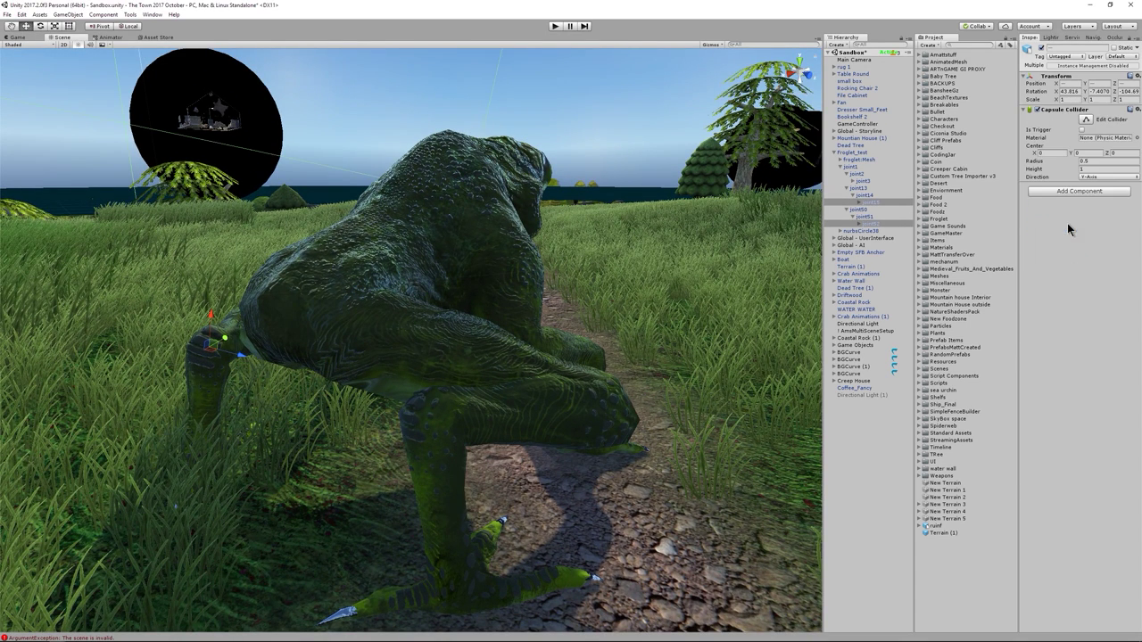
pyautogui.rightClick(1066, 111)
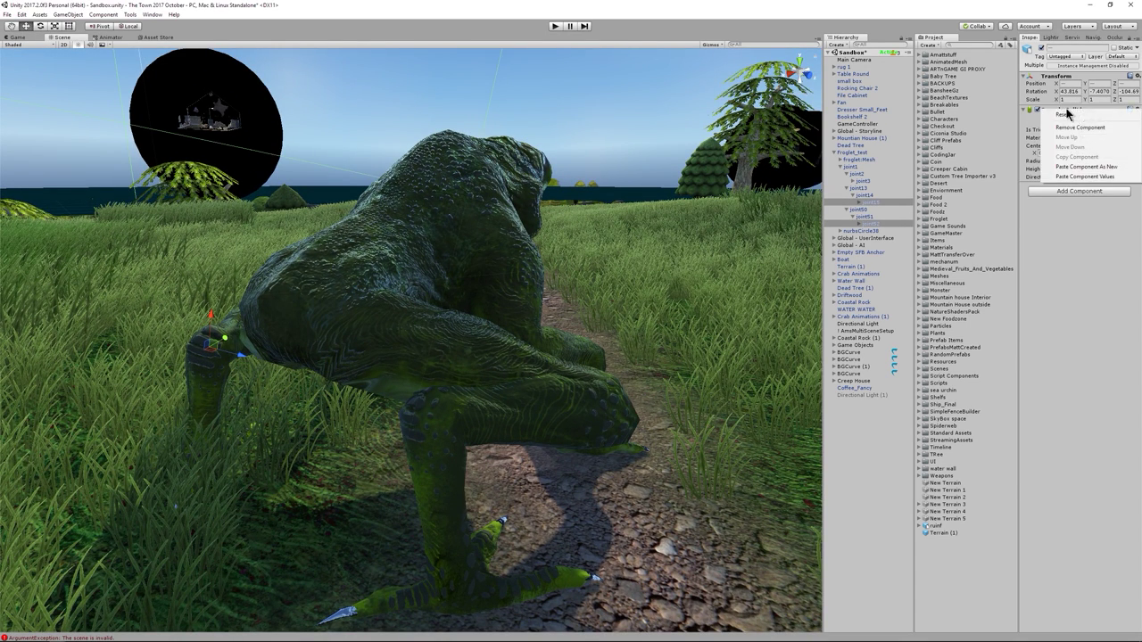
pyautogui.click(1110, 177)
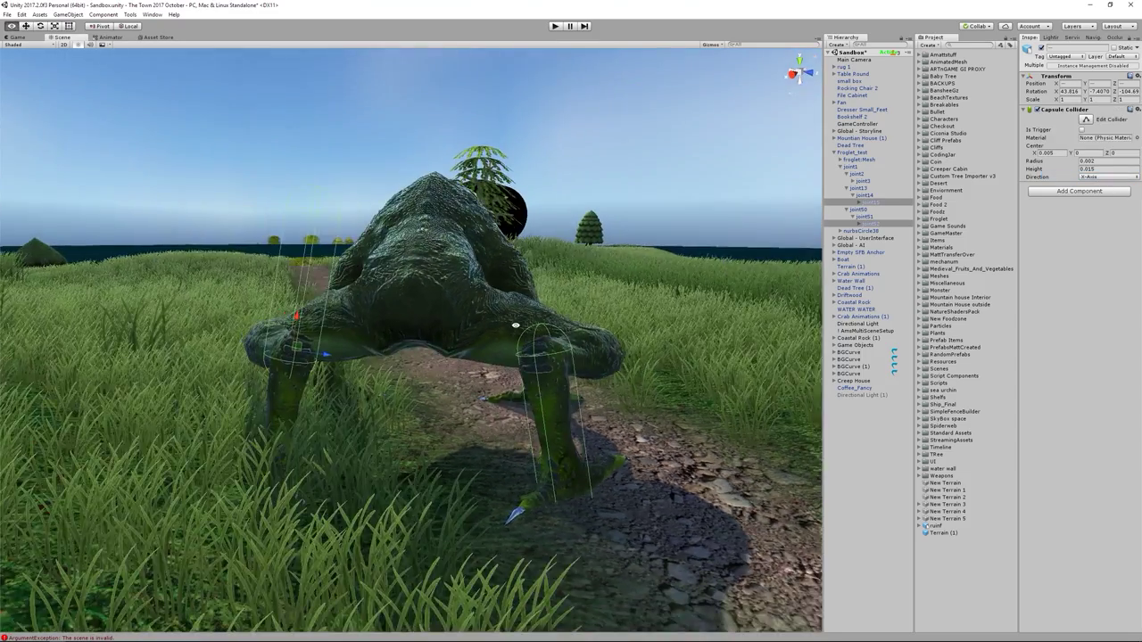